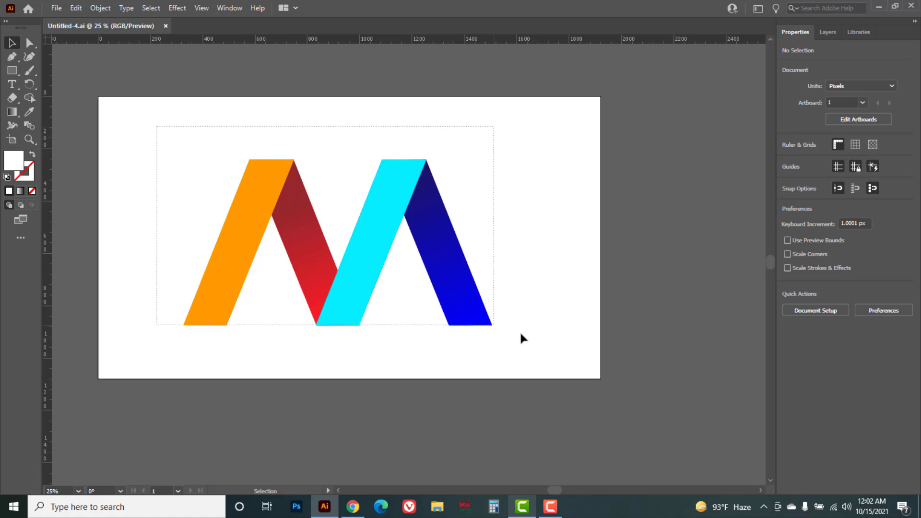
Marquee-select all four strips of the finished ribbon M logo and delete them
{"action": "left_click_drag", "start_coordinate": [177, 158], "coordinate": [551, 307]}
{"action": "left_click", "coordinate": [541, 268]}
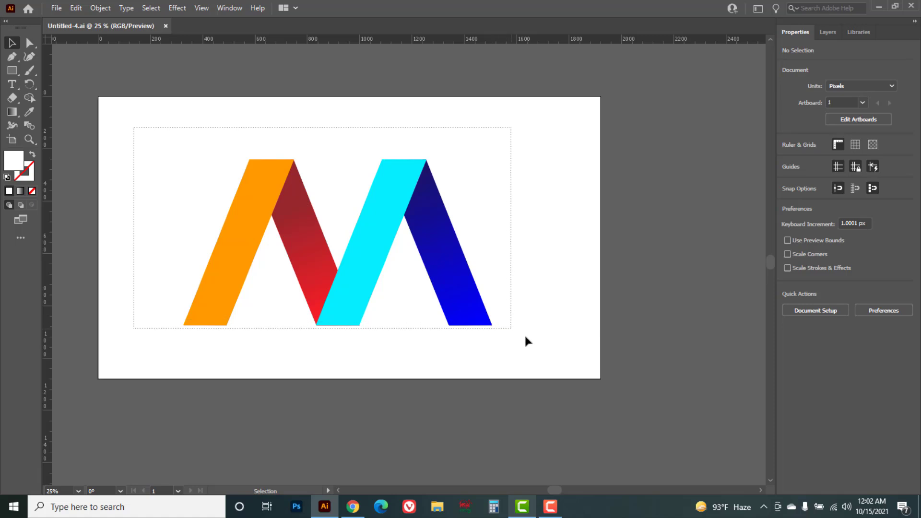
{"action": "left_click_drag", "start_coordinate": [135, 132], "coordinate": [528, 336]}
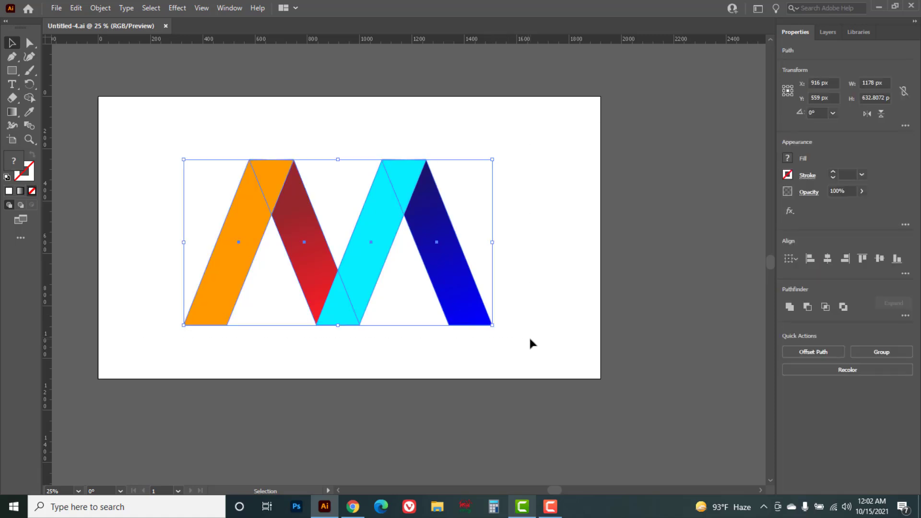
{"action": "key", "text": "Delete"}
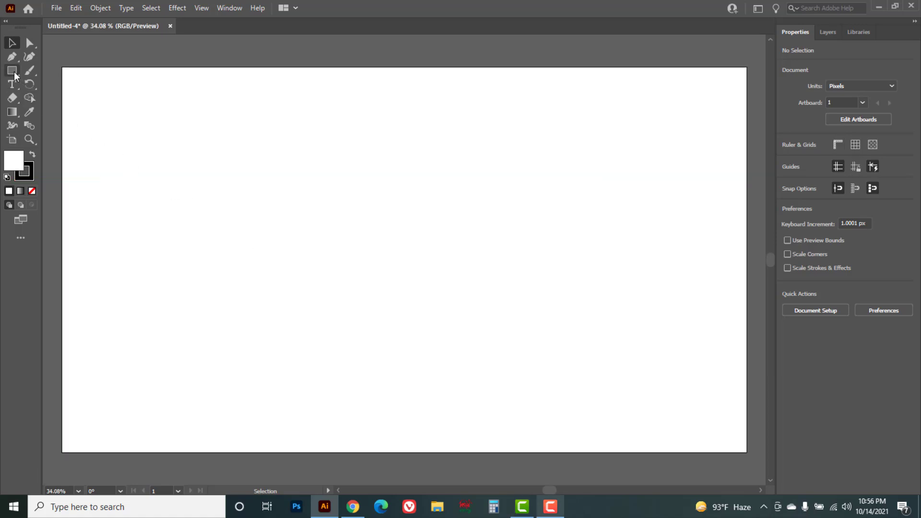
Draw a tall narrow rectangle and rotate it to lean right at 338.17°
{"action": "left_click", "coordinate": [14, 72]}
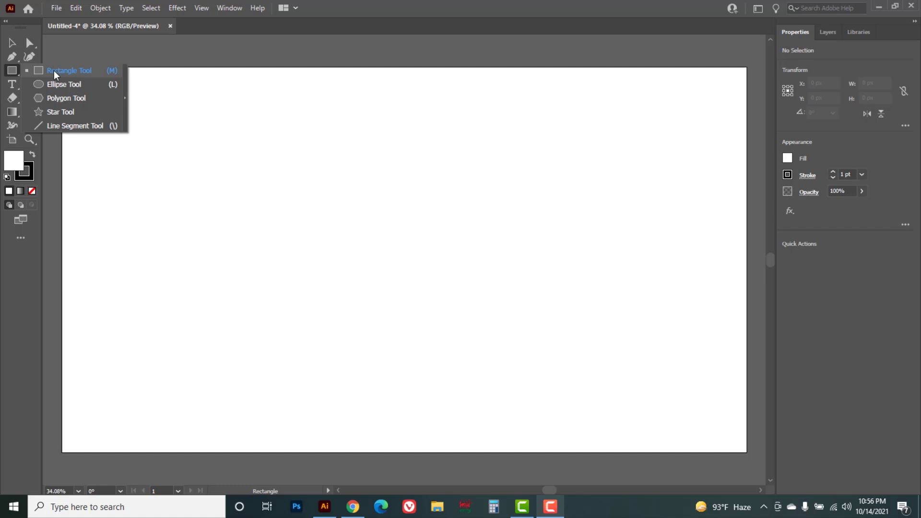
{"action": "left_click", "coordinate": [74, 71]}
{"action": "left_click_drag", "start_coordinate": [225, 156], "coordinate": [279, 378]}
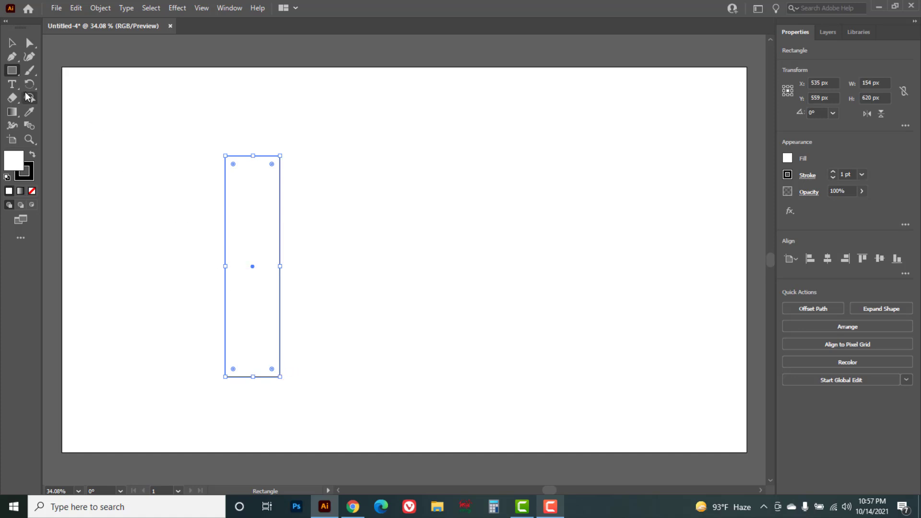
{"action": "left_click", "coordinate": [30, 83]}
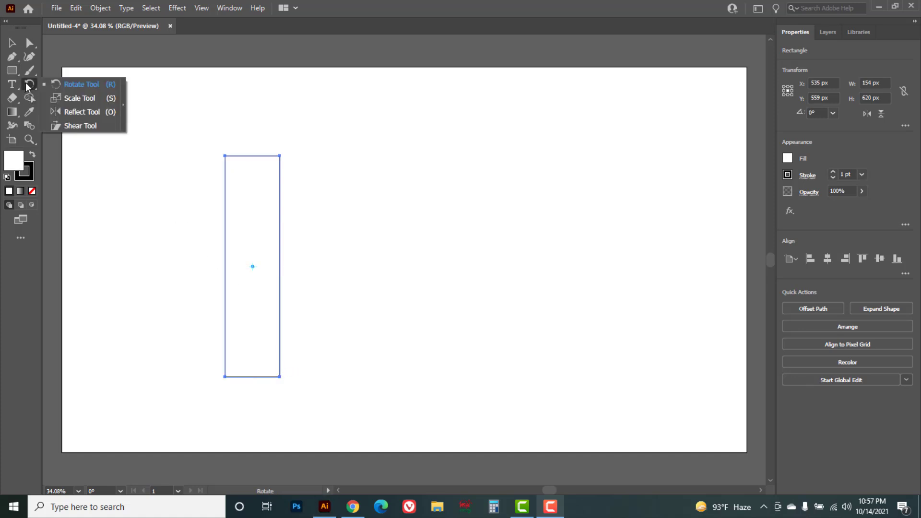
{"action": "left_click", "coordinate": [80, 84]}
{"action": "left_click_drag", "start_coordinate": [306, 119], "coordinate": [349, 162]}
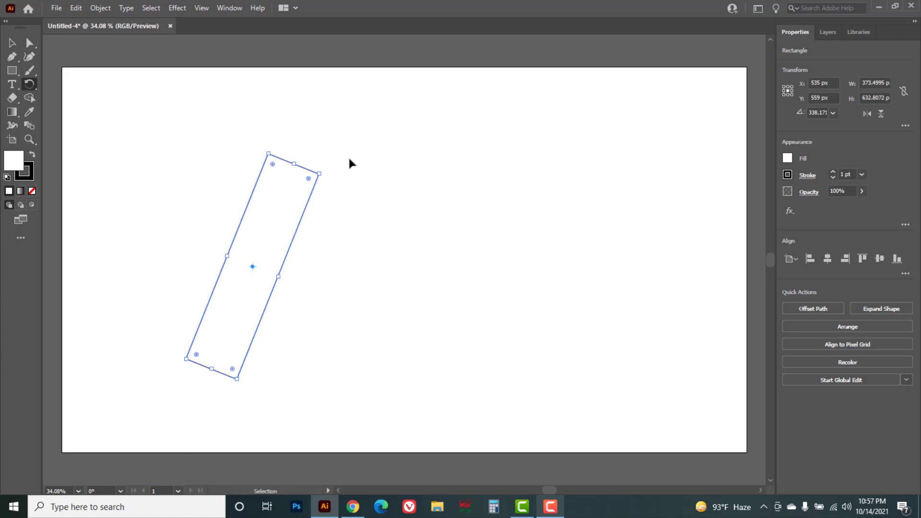
{"action": "key", "text": "ctrl+r"}
Drag two horizontal guides from the ruler to the rectangle's top and bottom corners
{"action": "left_click_drag", "start_coordinate": [287, 41], "coordinate": [303, 154]}
{"action": "mouse_move", "coordinate": [273, 43]}
{"action": "left_mouse_down"}
{"action": "mouse_move", "coordinate": [275, 306]}
{"action": "mouse_move", "coordinate": [262, 379]}
{"action": "left_mouse_up"}
{"action": "left_click", "coordinate": [223, 361]}
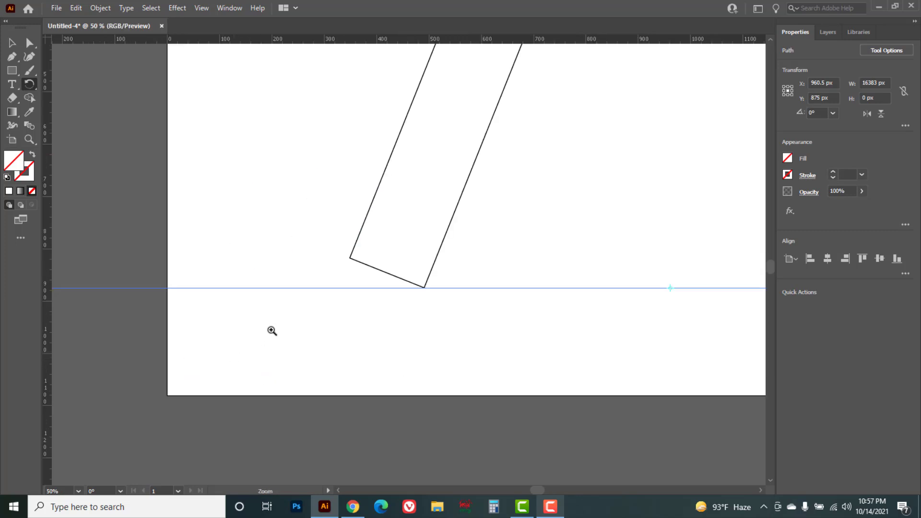
{"action": "left_click", "coordinate": [402, 248]}
{"action": "left_click", "coordinate": [391, 271]}
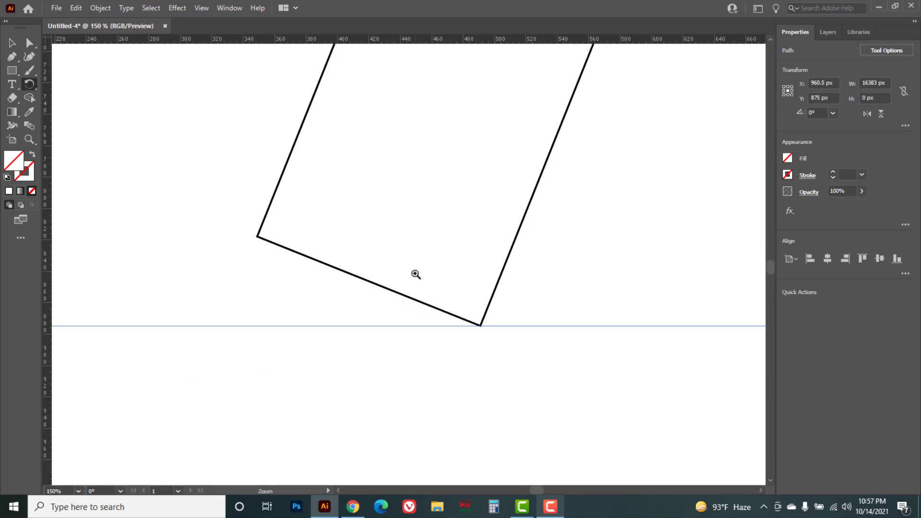
Snap the rectangle's corner anchors onto the guides with Direct Selection, flattening top and bottom edges
{"action": "left_click", "coordinate": [30, 44]}
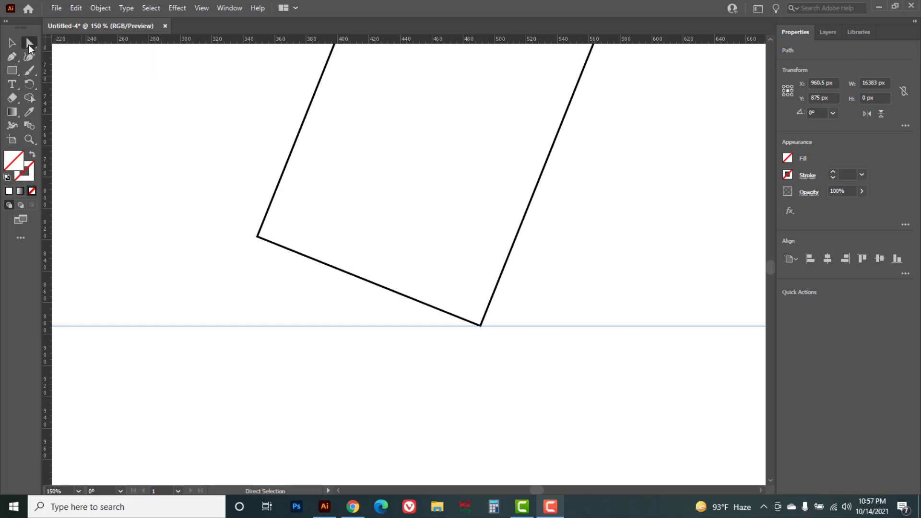
{"action": "left_click", "coordinate": [94, 45]}
{"action": "mouse_move", "coordinate": [223, 217]}
{"action": "left_mouse_down"}
{"action": "mouse_move", "coordinate": [269, 262]}
{"action": "mouse_move", "coordinate": [247, 255]}
{"action": "mouse_move", "coordinate": [223, 327]}
{"action": "left_mouse_up"}
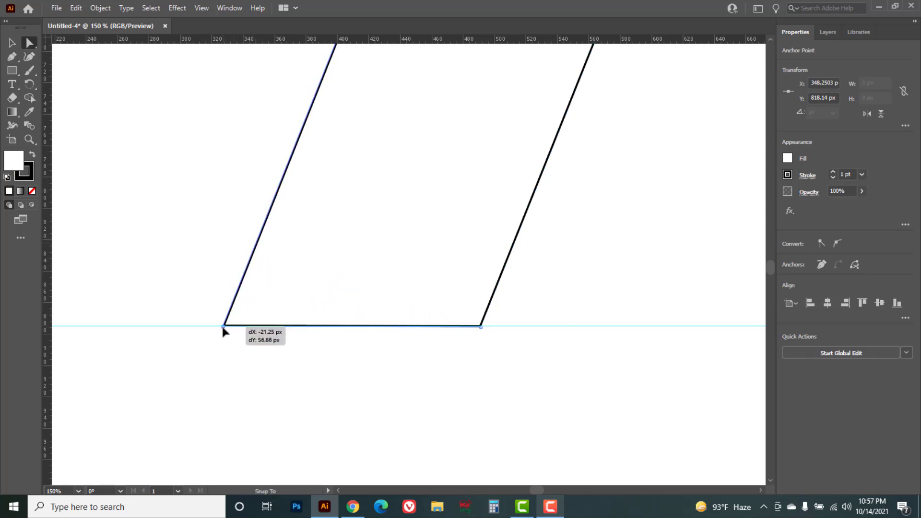
{"action": "left_click_drag", "start_coordinate": [596, 168], "coordinate": [516, 403]}
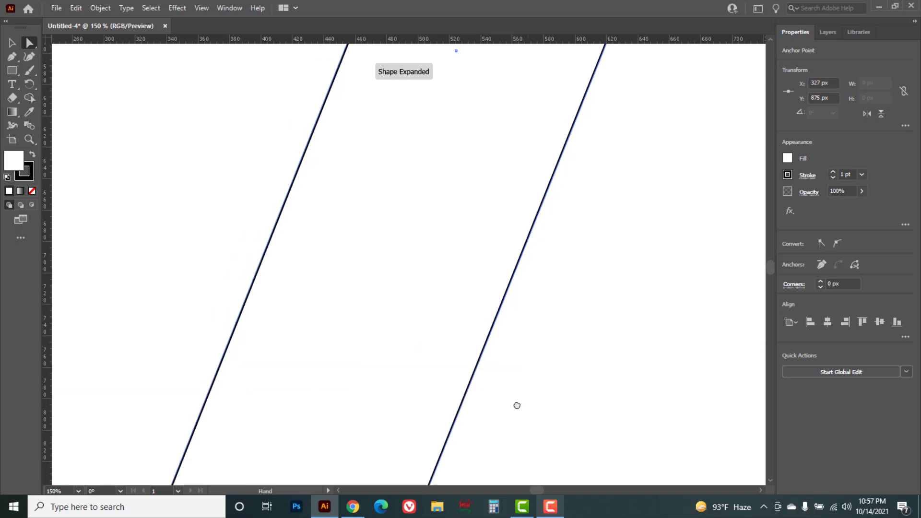
{"action": "mouse_move", "coordinate": [573, 161]}
{"action": "left_mouse_down"}
{"action": "mouse_move", "coordinate": [534, 166]}
{"action": "mouse_move", "coordinate": [448, 271]}
{"action": "left_mouse_up"}
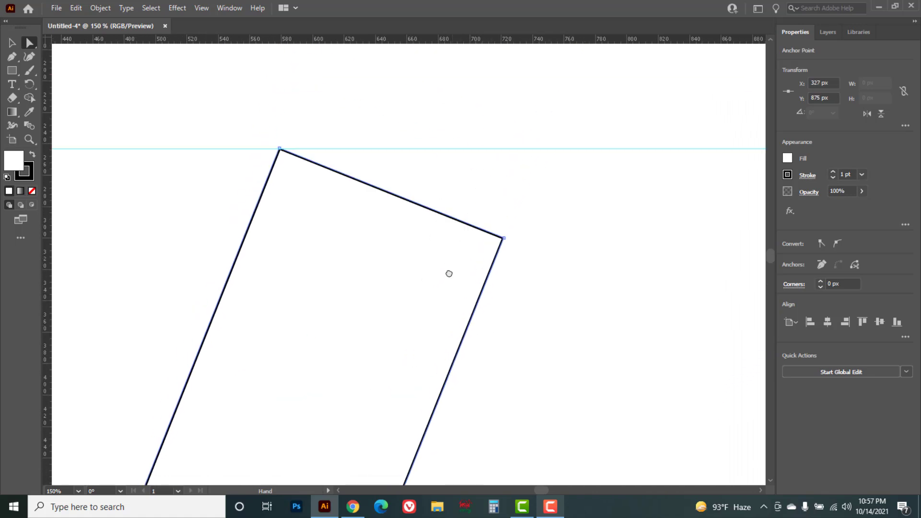
{"action": "mouse_move", "coordinate": [545, 227]}
{"action": "left_mouse_down"}
{"action": "mouse_move", "coordinate": [486, 278]}
{"action": "mouse_move", "coordinate": [543, 180]}
{"action": "mouse_move", "coordinate": [541, 165]}
{"action": "left_mouse_up"}
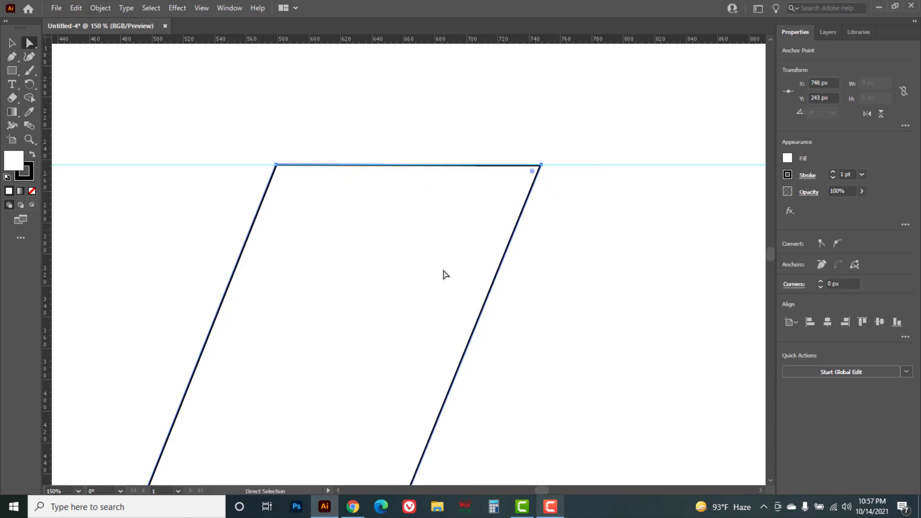
Zoom out to the whole artboard and select both horizontal guides
{"action": "left_click", "coordinate": [422, 253], "text": "alt"}
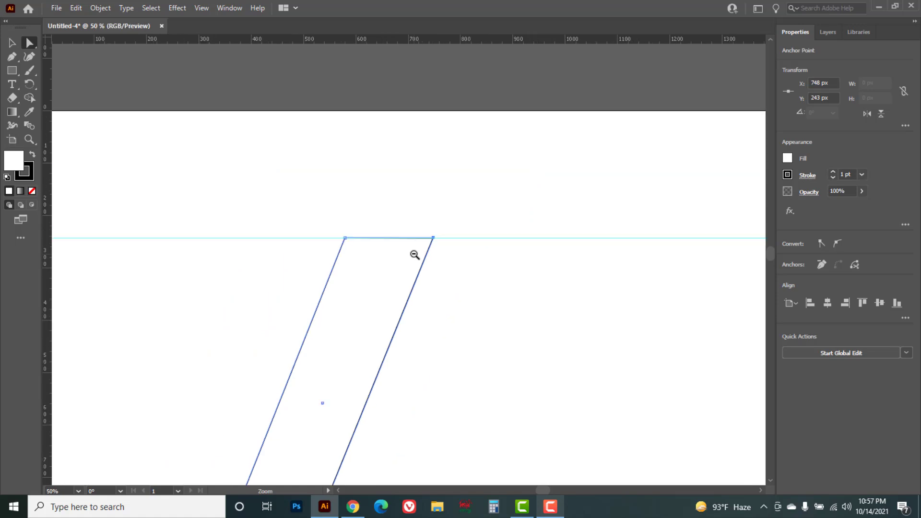
{"action": "left_click", "coordinate": [417, 259], "text": "alt"}
{"action": "left_click", "coordinate": [422, 268], "text": "alt"}
{"action": "left_click_drag", "start_coordinate": [459, 337], "coordinate": [426, 296]}
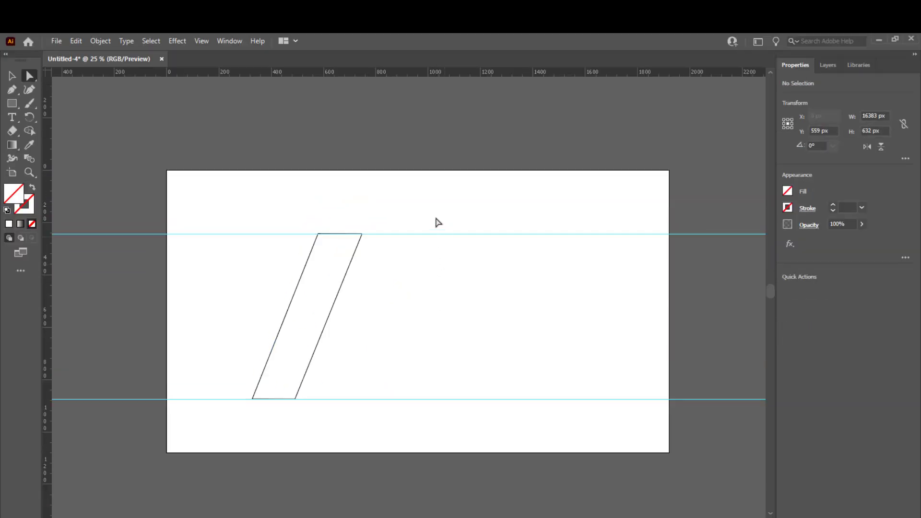
{"action": "left_click_drag", "start_coordinate": [441, 199], "coordinate": [463, 431]}
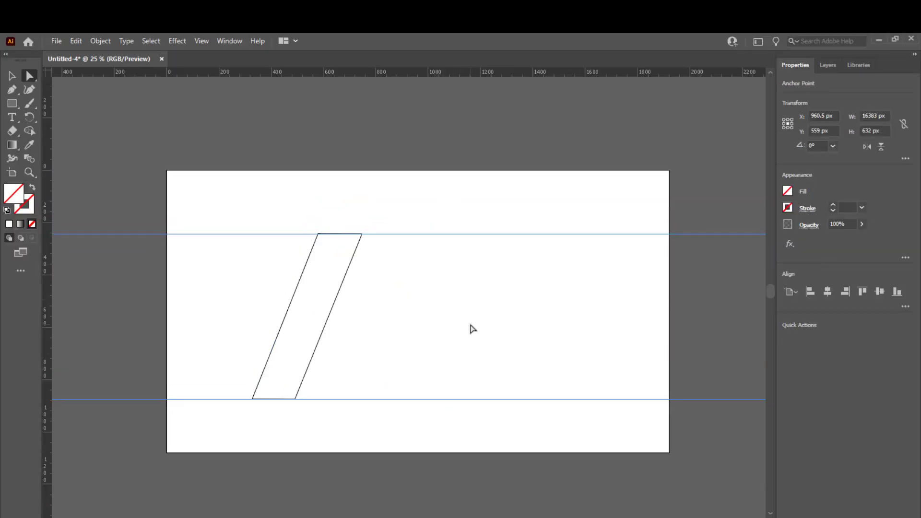
Delete the guides and Alt-drag a copy of the parallelogram 250 px to the right
{"action": "key", "text": "Delete"}
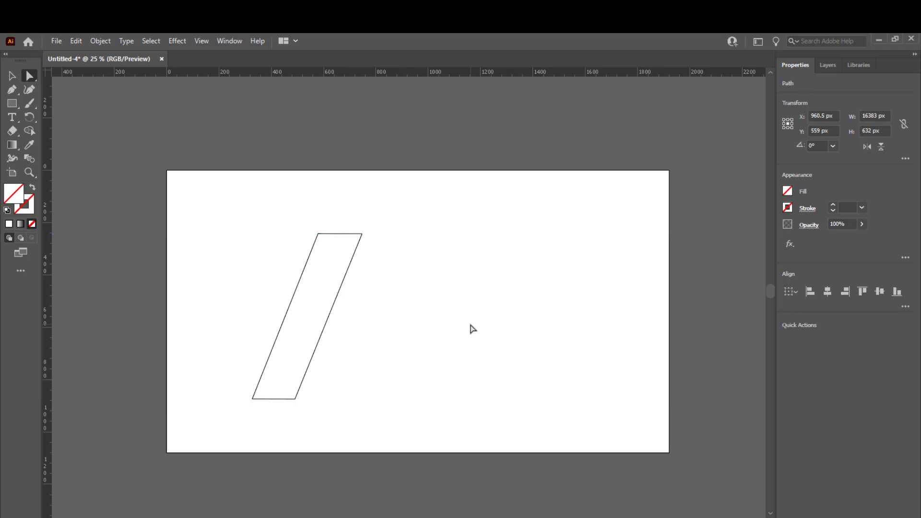
{"action": "left_click", "coordinate": [12, 76]}
{"action": "left_click_drag", "start_coordinate": [217, 230], "coordinate": [346, 315]}
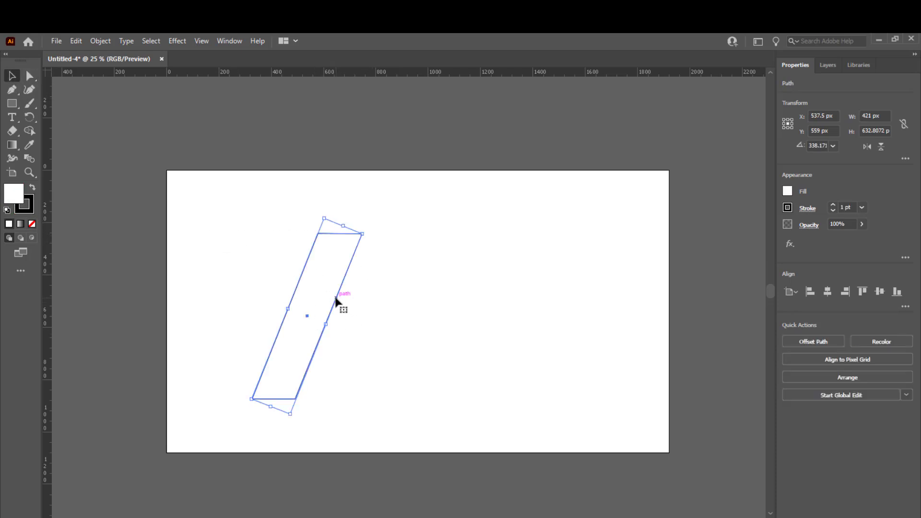
{"action": "left_click_drag", "start_coordinate": [336, 301], "coordinate": [384, 304]}
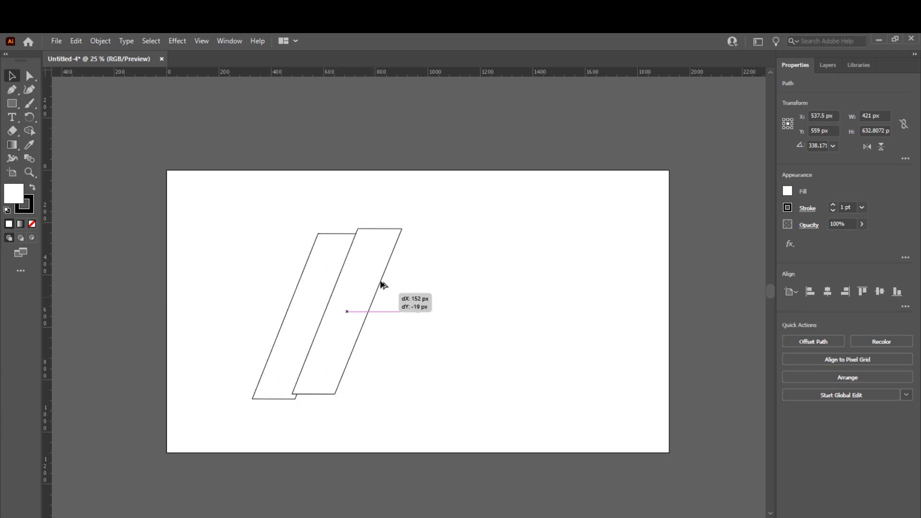
{"action": "key", "text": "ctrl+z"}
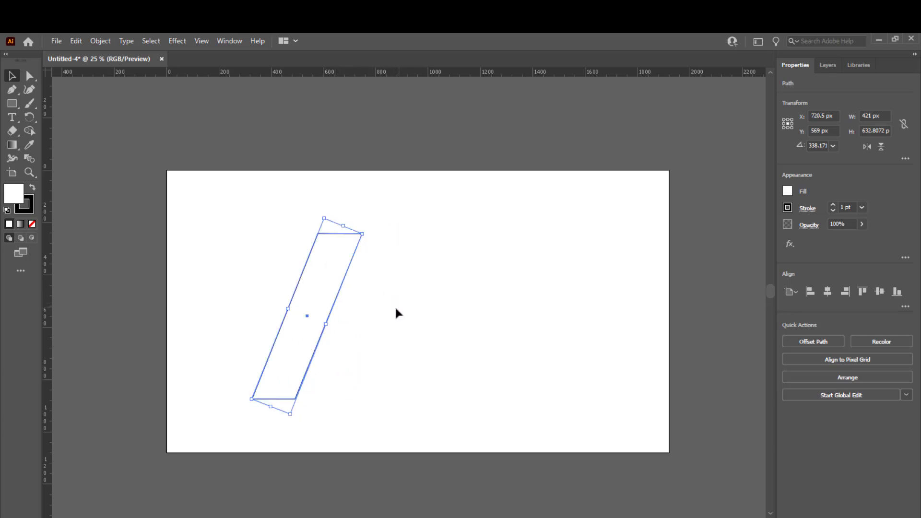
{"action": "mouse_move", "coordinate": [336, 301]}
{"action": "left_mouse_down"}
{"action": "mouse_move", "coordinate": [419, 305]}
{"action": "mouse_move", "coordinate": [405, 272]}
{"action": "mouse_move", "coordinate": [436, 273]}
{"action": "left_mouse_up"}
Reflect the copied strip across the vertical axis so it leans the opposite way
{"action": "right_click", "coordinate": [415, 262]}
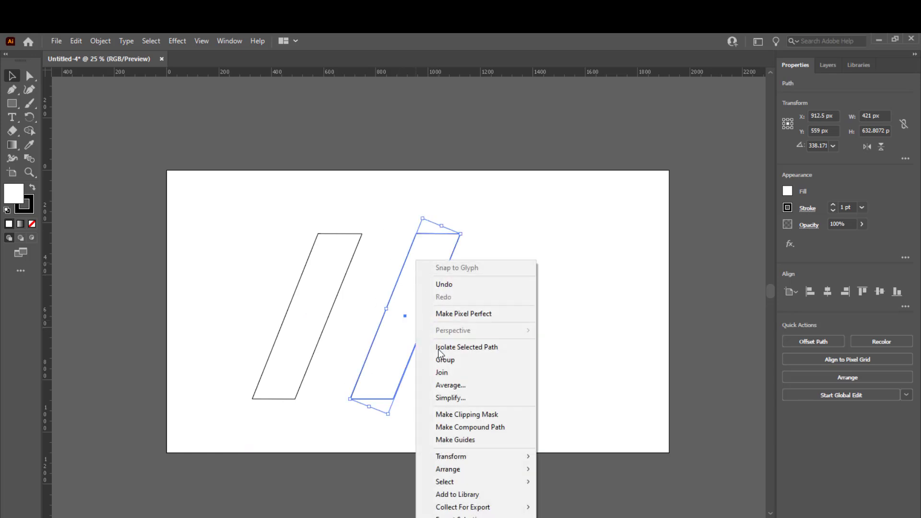
{"action": "mouse_move", "coordinate": [451, 456]}
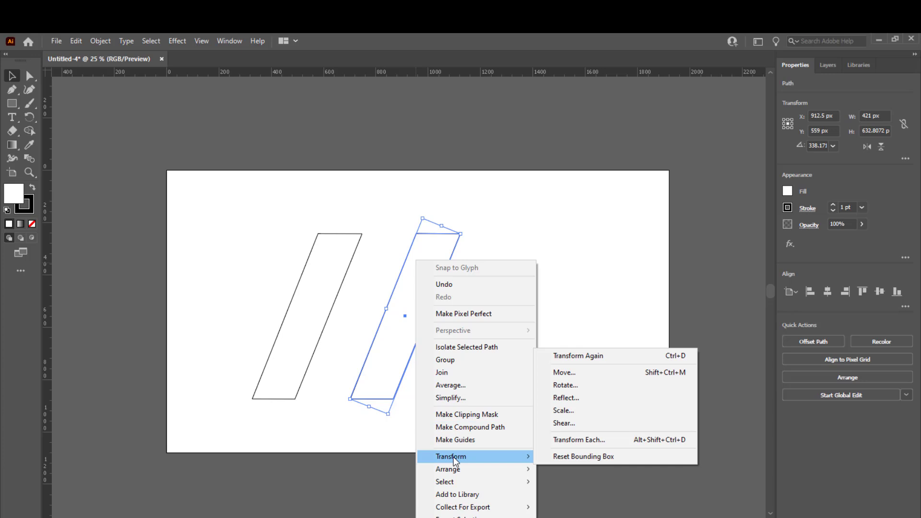
{"action": "left_click", "coordinate": [581, 398]}
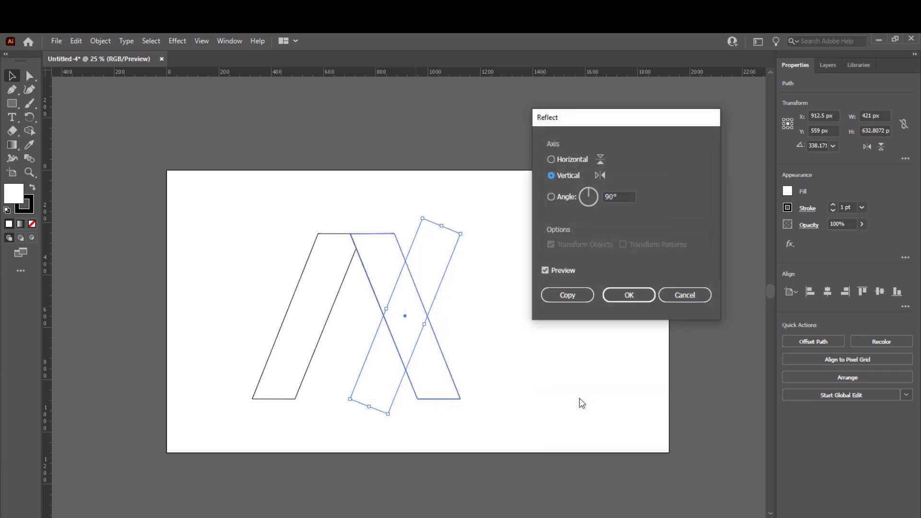
{"action": "left_click", "coordinate": [628, 293]}
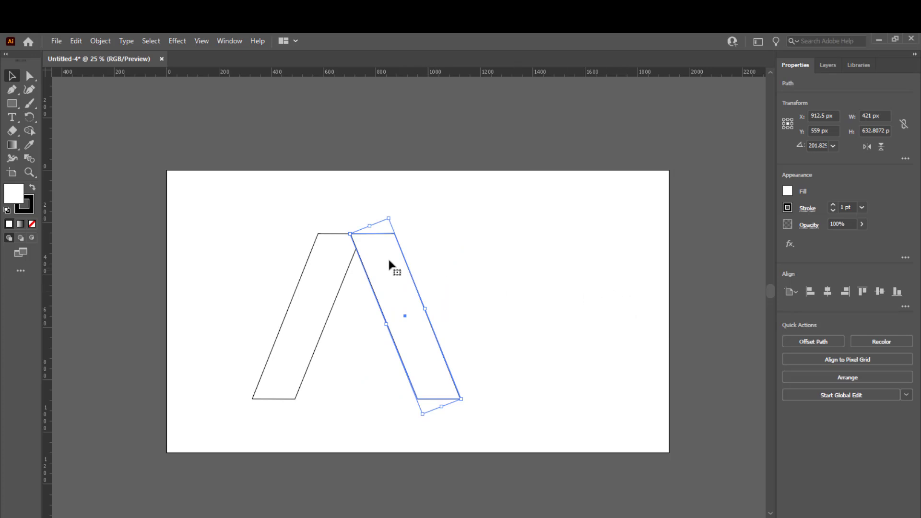
{"action": "left_click", "coordinate": [409, 259]}
{"action": "left_click", "coordinate": [432, 302]}
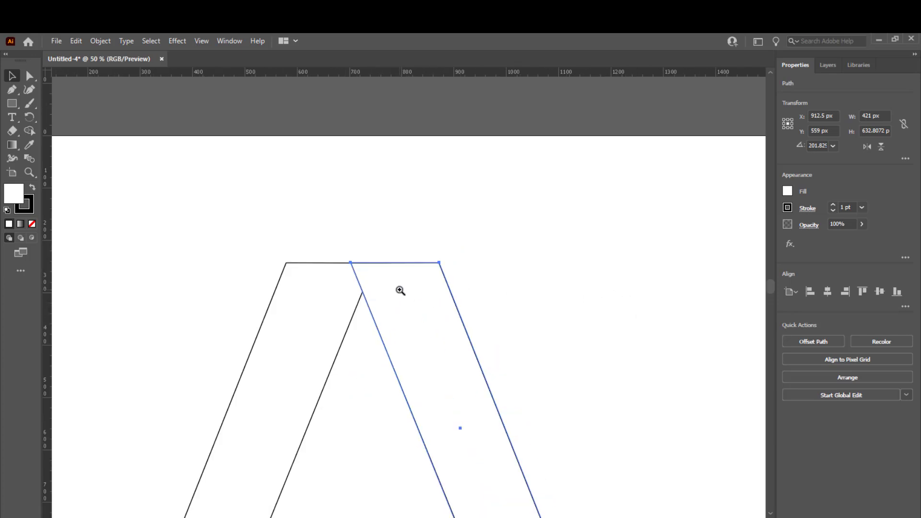
{"action": "left_click", "coordinate": [400, 291]}
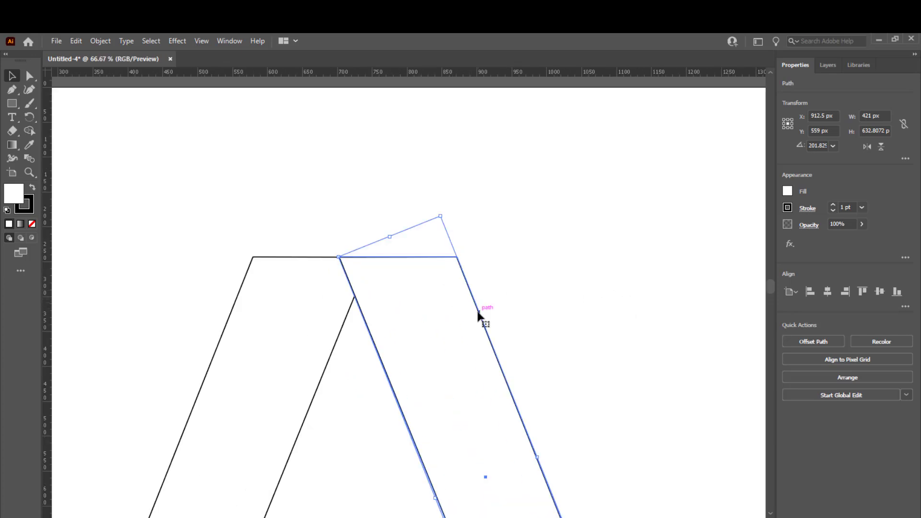
Move the mirrored strip left to meet the first at the top, then select both legs
{"action": "key", "text": "Left"}
{"action": "key", "text": "Left"}
{"action": "key", "text": "Left"}
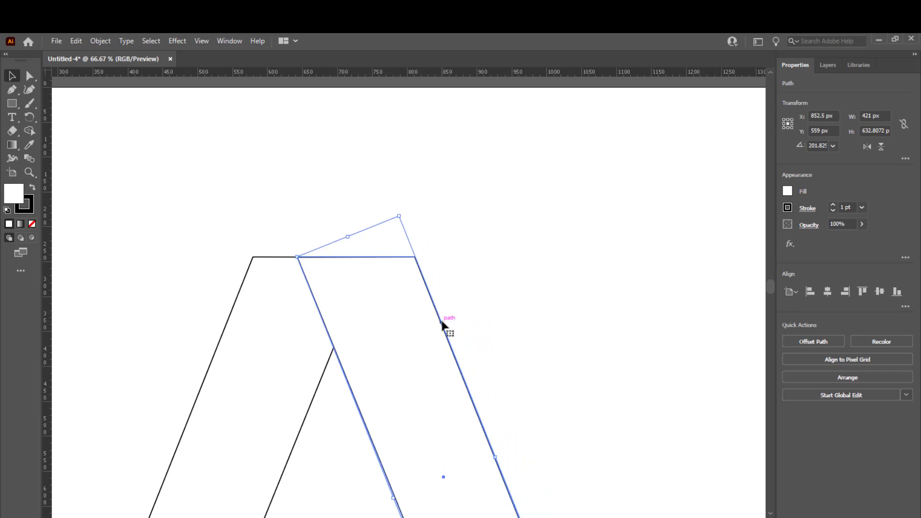
{"action": "left_click_drag", "start_coordinate": [441, 323], "coordinate": [396, 332]}
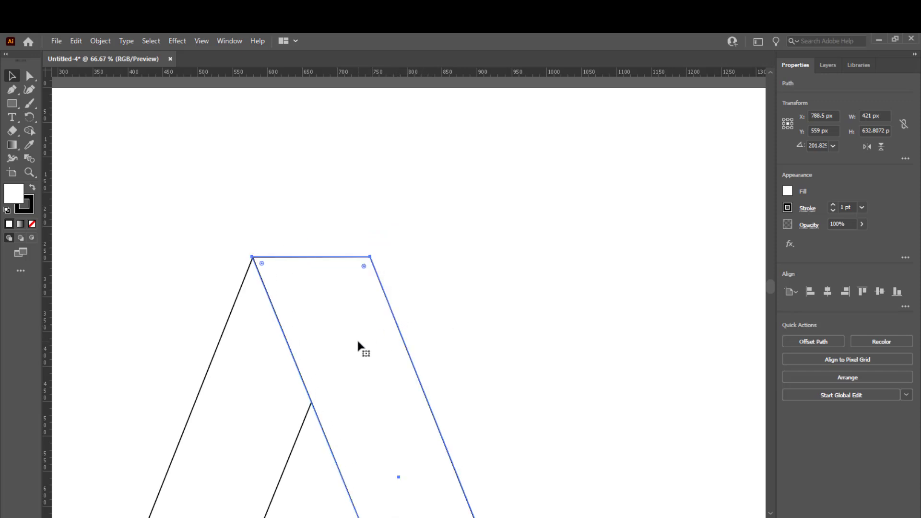
{"action": "key", "text": "ctrl+minus"}
{"action": "key", "text": "ctrl+minus"}
{"action": "key", "text": "ctrl+minus"}
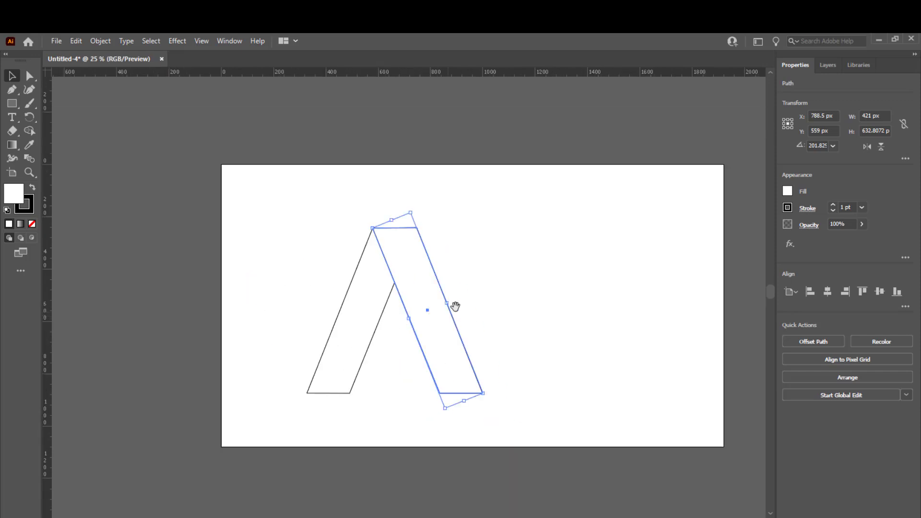
{"action": "left_click_drag", "start_coordinate": [454, 306], "coordinate": [374, 319]}
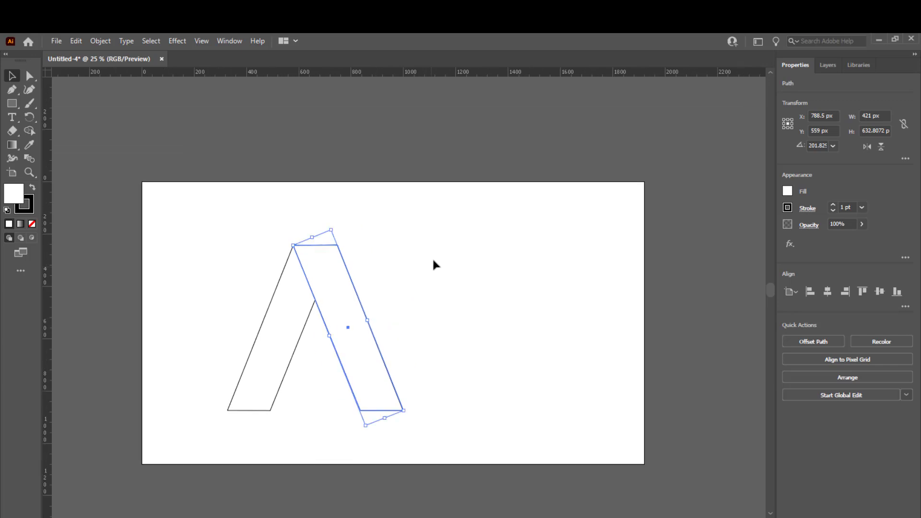
{"action": "left_click_drag", "start_coordinate": [433, 244], "coordinate": [268, 317]}
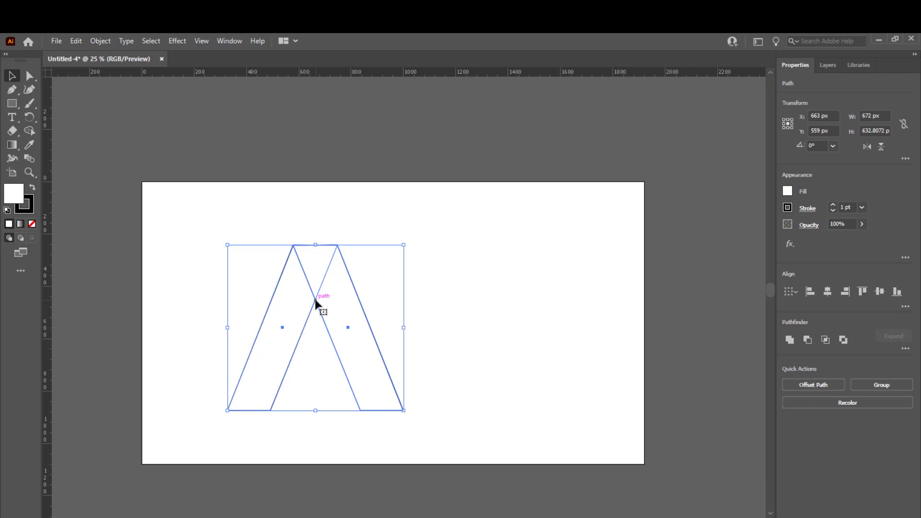
Alt-drag a copy of the A shape 506 px to the right, then deselect
{"action": "left_click_drag", "start_coordinate": [316, 301], "coordinate": [447, 312]}
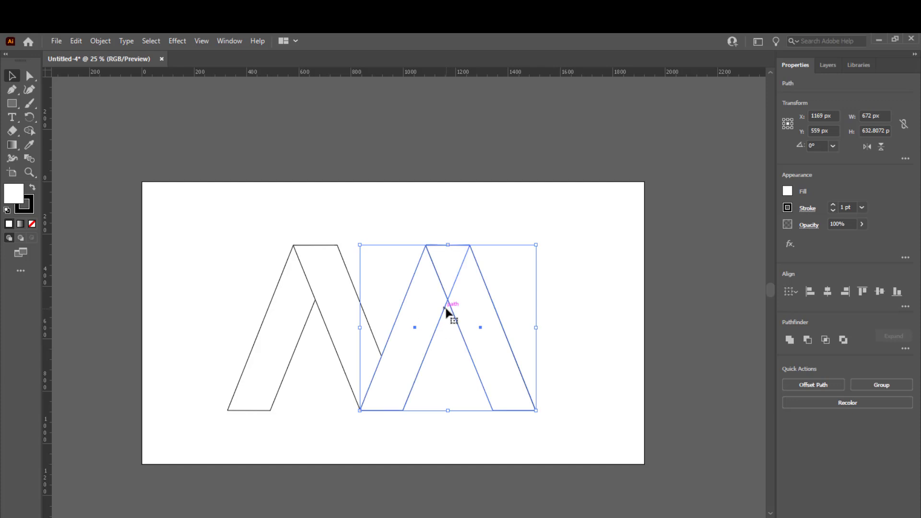
{"action": "left_click", "coordinate": [227, 251]}
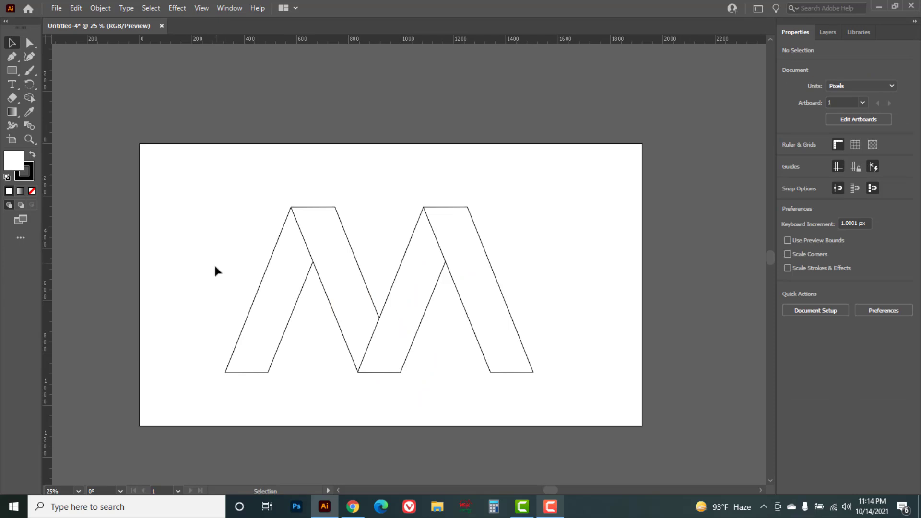
Fill the leftmost strip orange FF9A00 with no stroke using the Color panel
{"action": "left_click", "coordinate": [266, 310]}
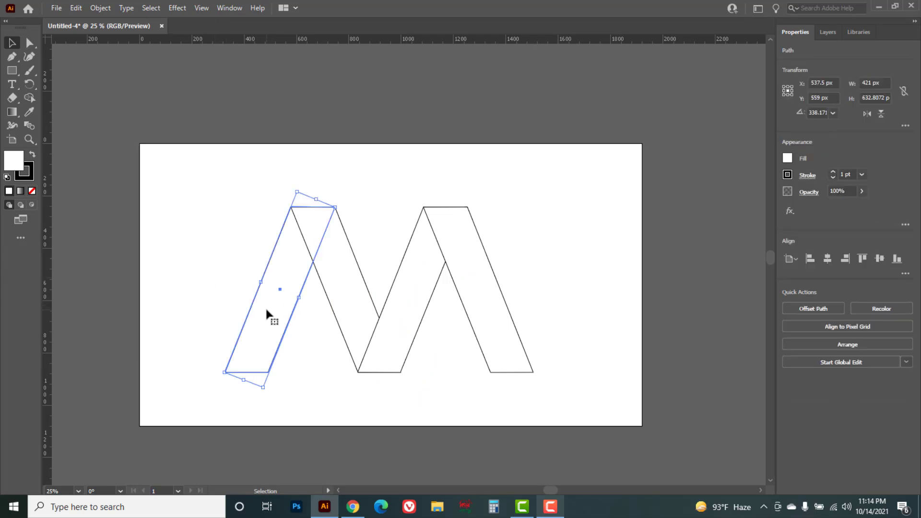
{"action": "left_click", "coordinate": [224, 9]}
{"action": "left_click", "coordinate": [279, 83]}
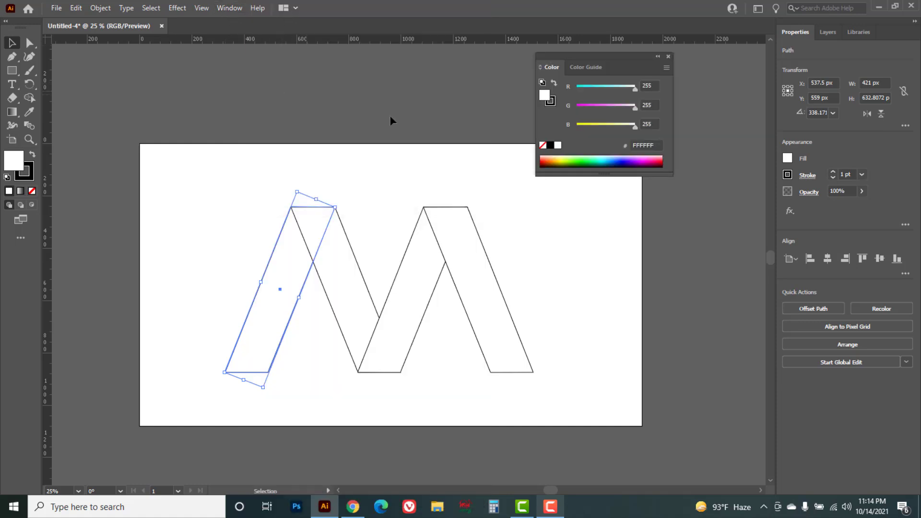
{"action": "left_click_drag", "start_coordinate": [634, 127], "coordinate": [574, 127]}
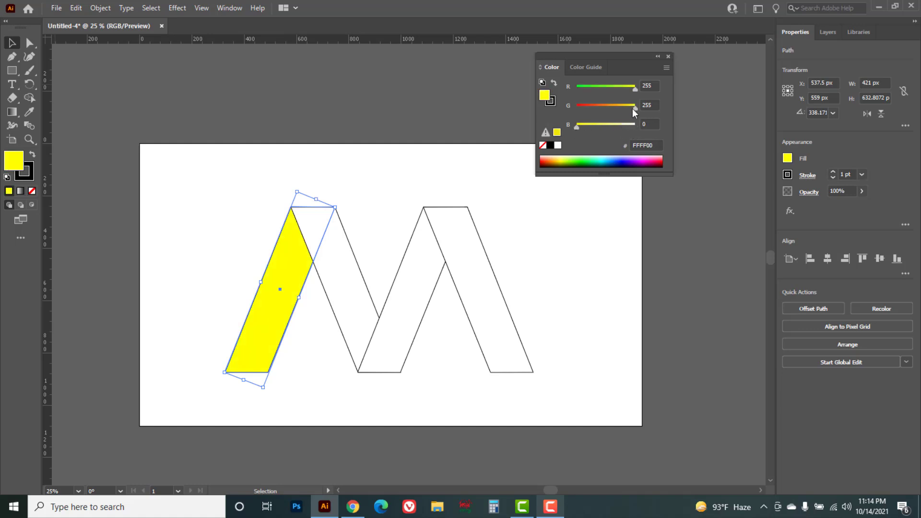
{"action": "left_click_drag", "start_coordinate": [632, 108], "coordinate": [612, 108]}
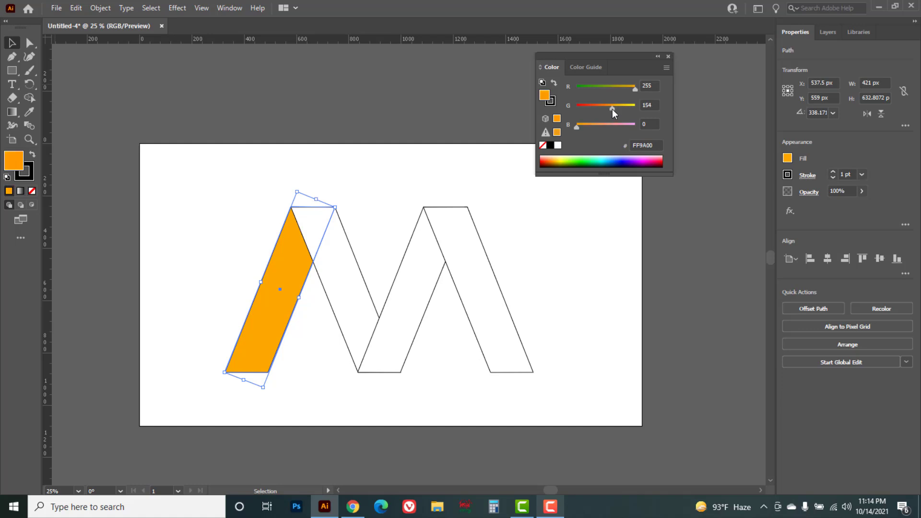
{"action": "left_click", "coordinate": [551, 102]}
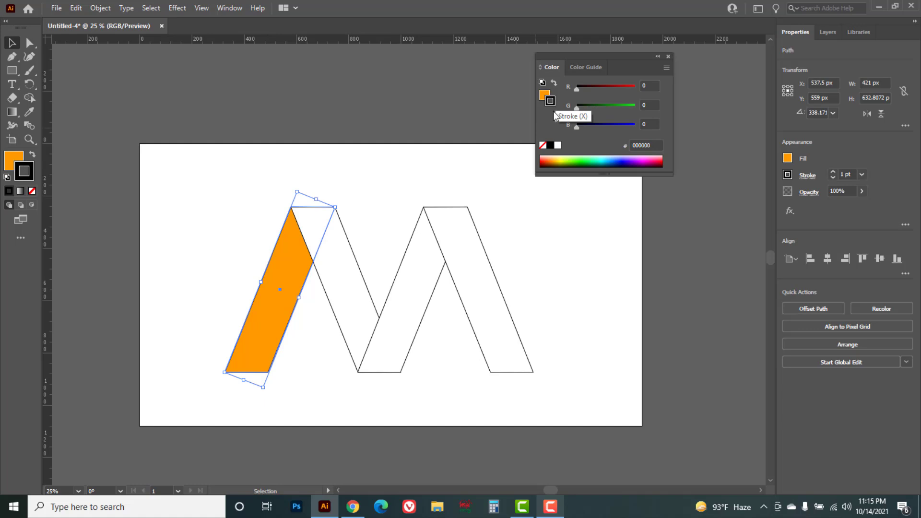
{"action": "left_click", "coordinate": [543, 145]}
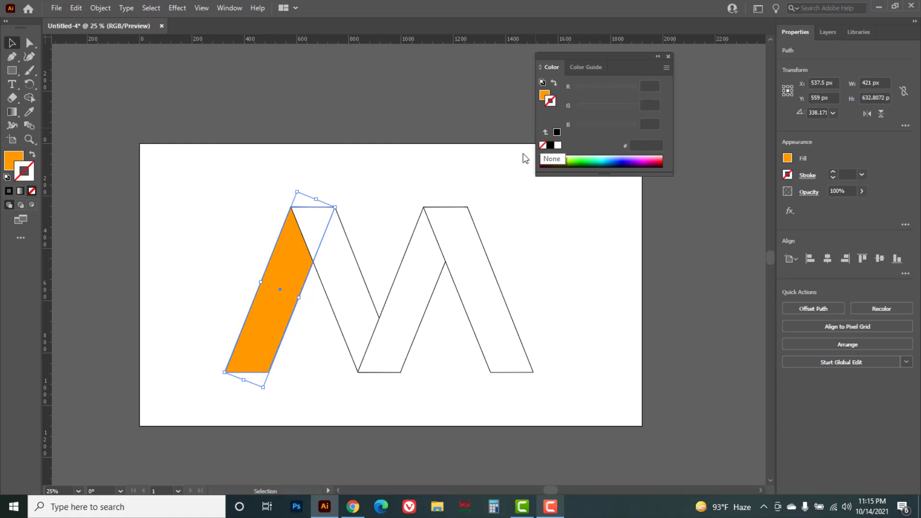
{"action": "left_click", "coordinate": [247, 214]}
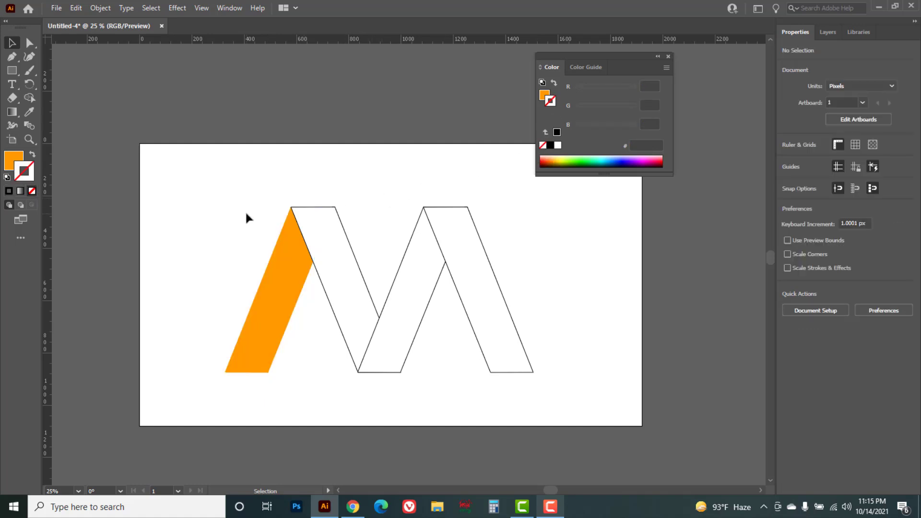
Fill the rising middle strip cyan 03EEFF with no stroke
{"action": "left_click", "coordinate": [417, 280]}
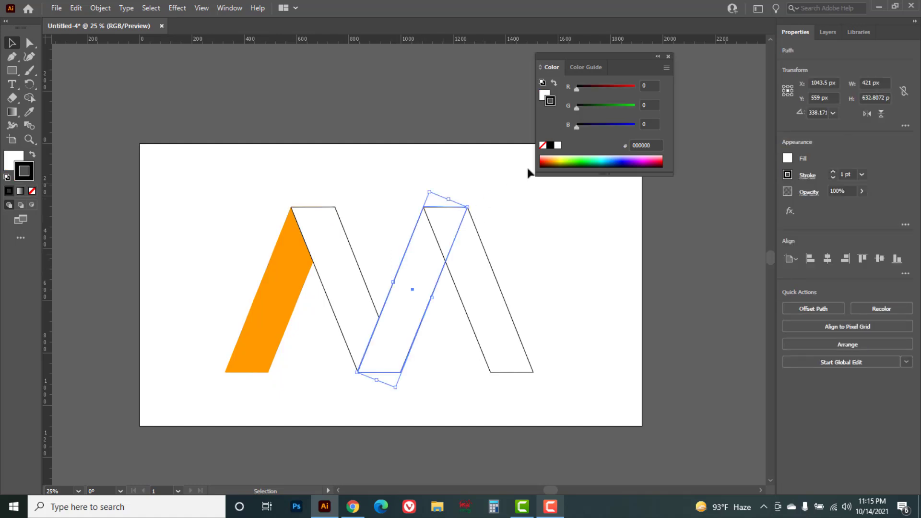
{"action": "left_click", "coordinate": [542, 146]}
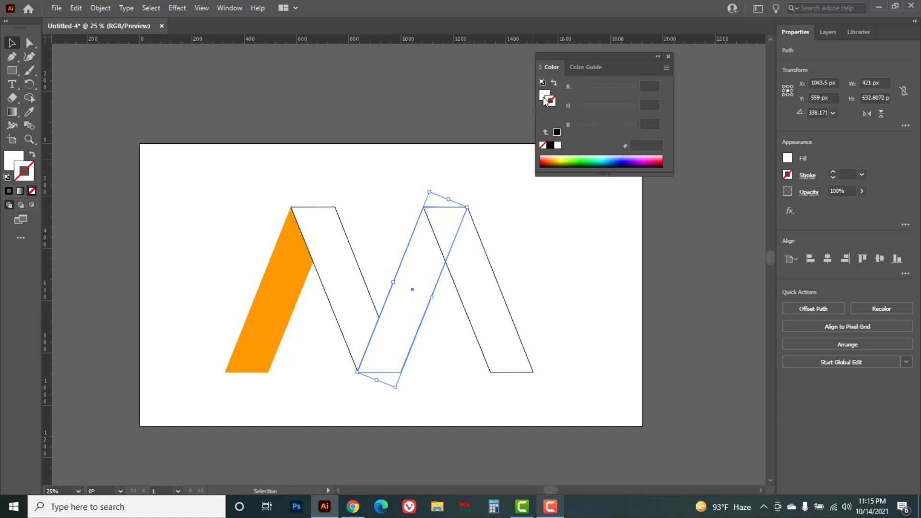
{"action": "left_click", "coordinate": [544, 96]}
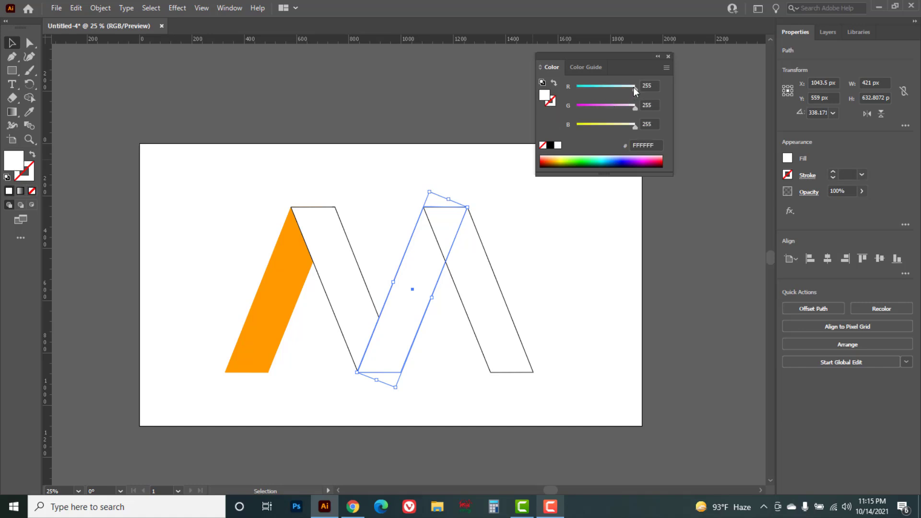
{"action": "left_click_drag", "start_coordinate": [633, 88], "coordinate": [575, 88]}
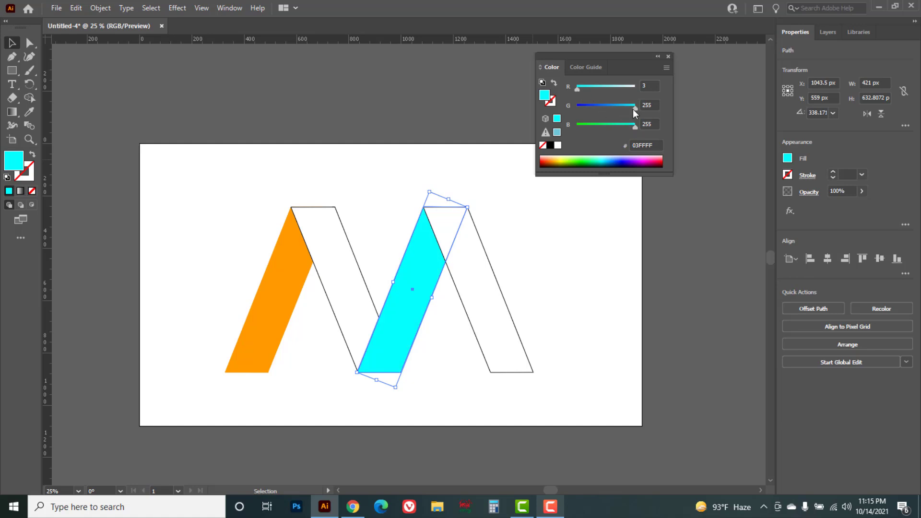
{"action": "left_click_drag", "start_coordinate": [634, 108], "coordinate": [631, 107]}
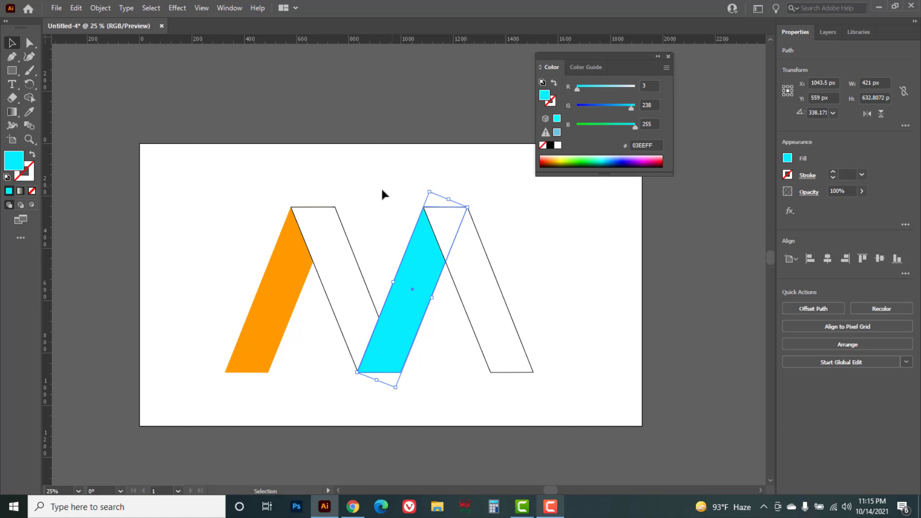
{"action": "left_click", "coordinate": [375, 252]}
{"action": "left_click", "coordinate": [346, 270]}
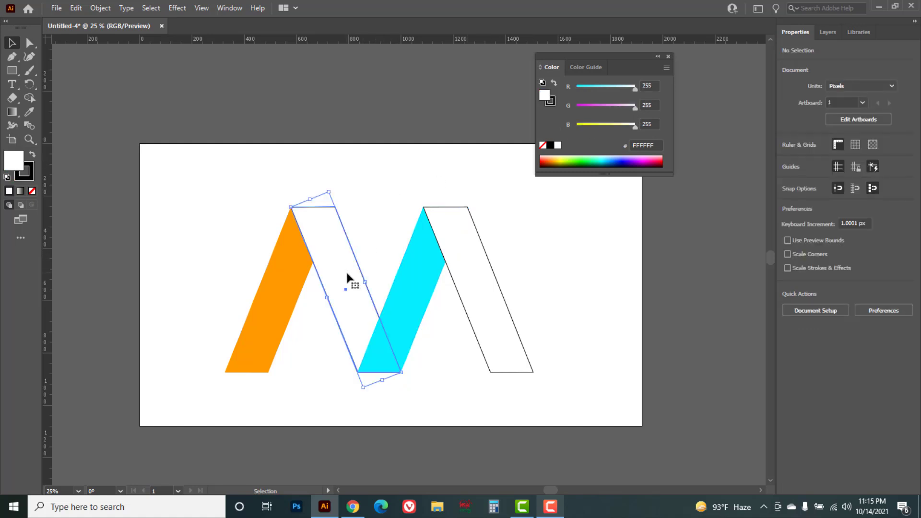
Apply a bottom-to-top linear gradient to the strip, with dark red 97272D at the top
{"action": "double_click", "coordinate": [13, 112]}
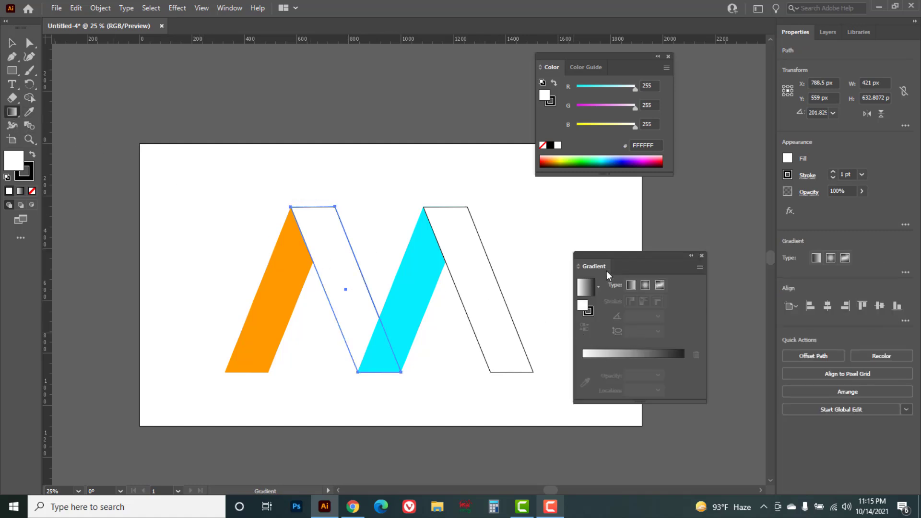
{"action": "left_click", "coordinate": [630, 358]}
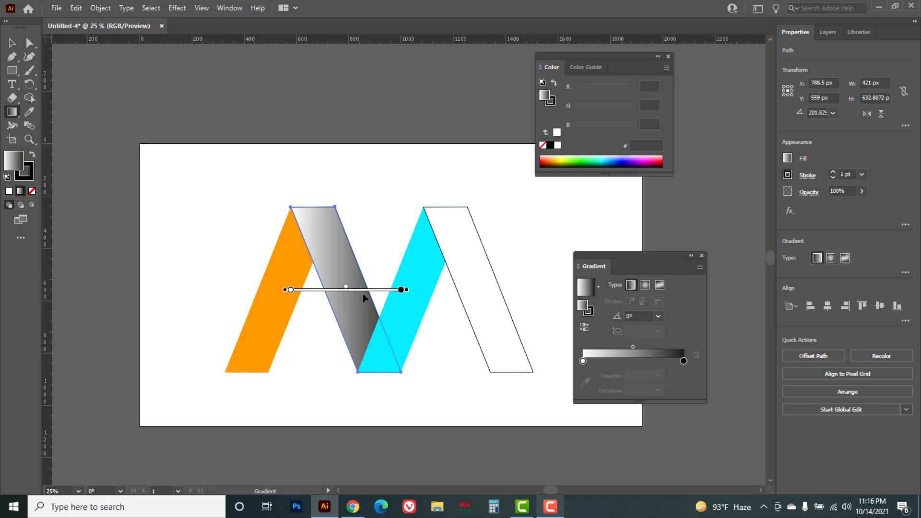
{"action": "left_click_drag", "start_coordinate": [377, 367], "coordinate": [320, 224]}
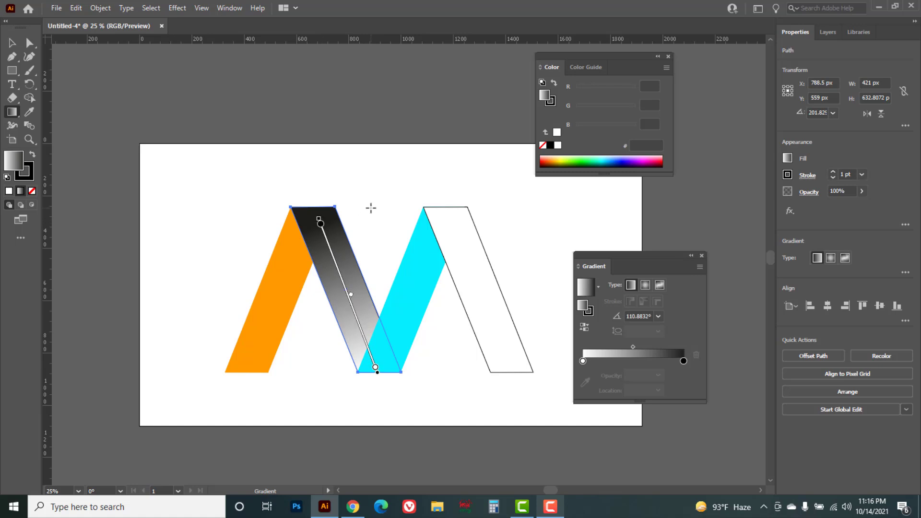
{"action": "double_click", "coordinate": [684, 361]}
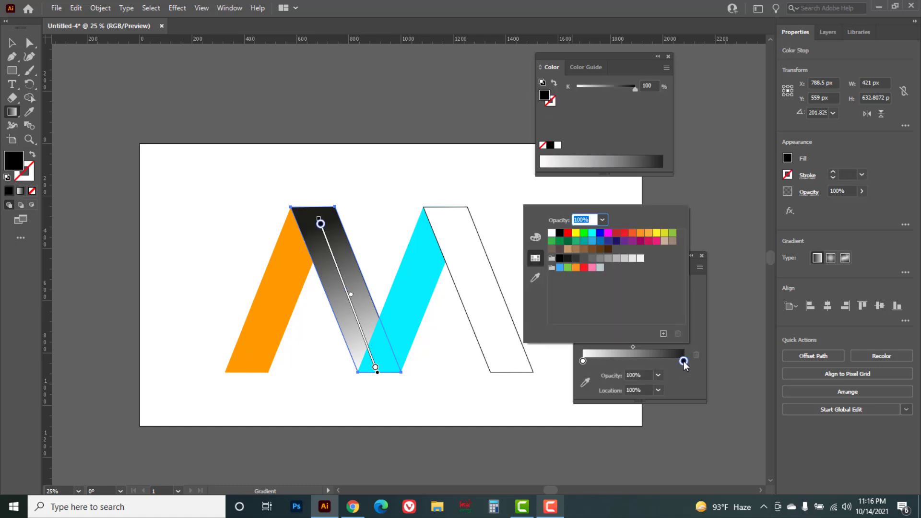
{"action": "left_click", "coordinate": [616, 233]}
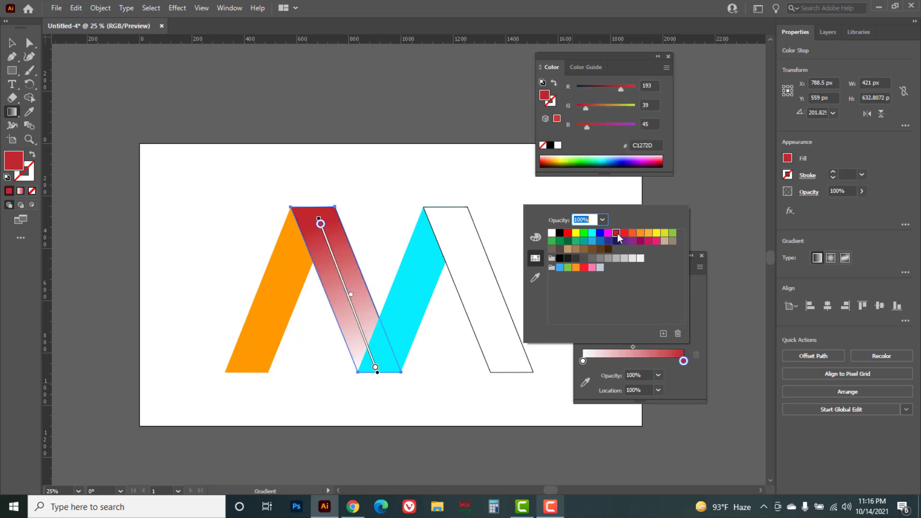
{"action": "left_click", "coordinate": [620, 88]}
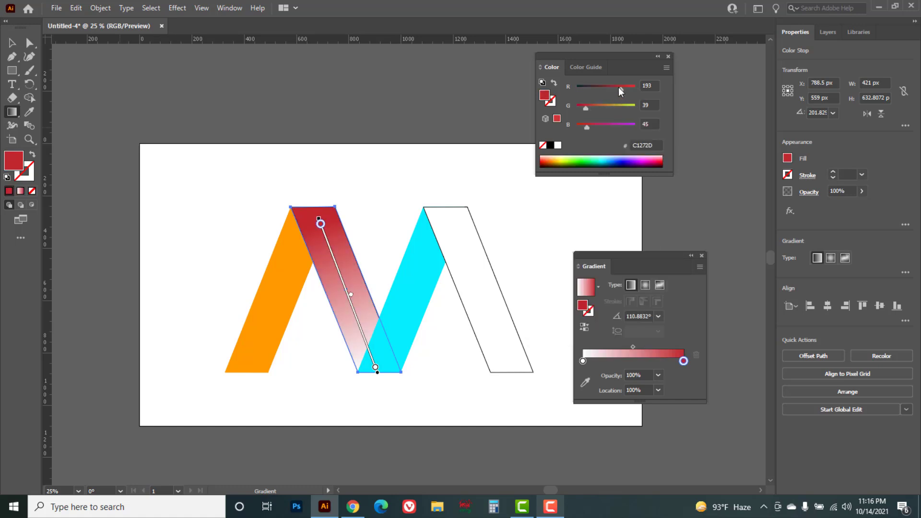
{"action": "left_click_drag", "start_coordinate": [620, 88], "coordinate": [610, 89]}
Set the gradient's bottom stop to bright red FF1D25 and return to the Selection tool
{"action": "double_click", "coordinate": [583, 361]}
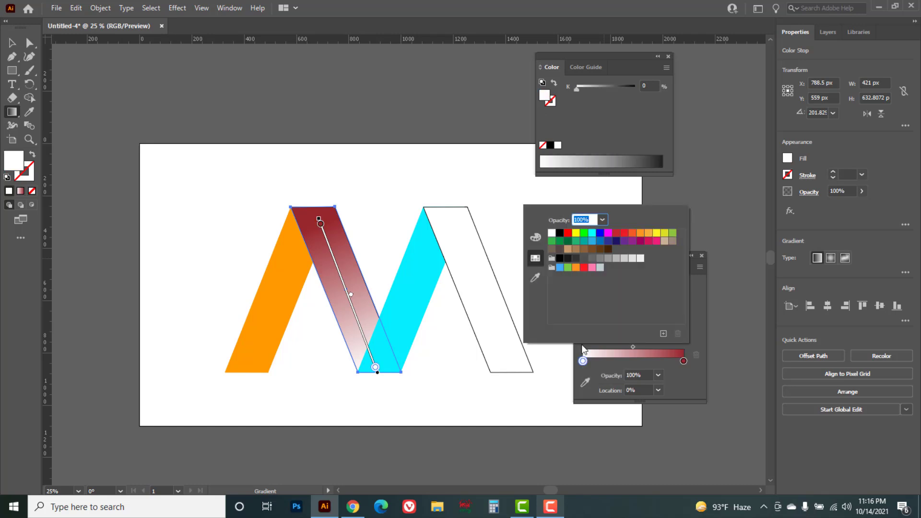
{"action": "left_click", "coordinate": [584, 268]}
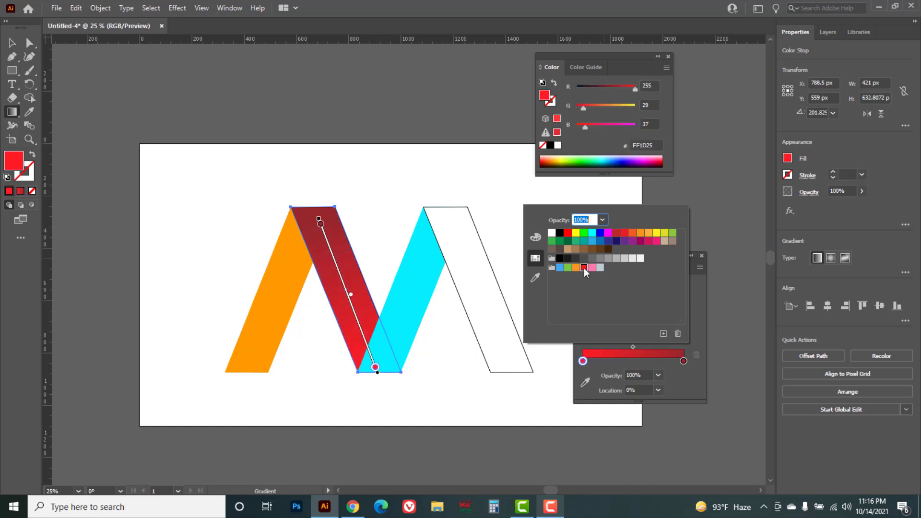
{"action": "left_click", "coordinate": [12, 47]}
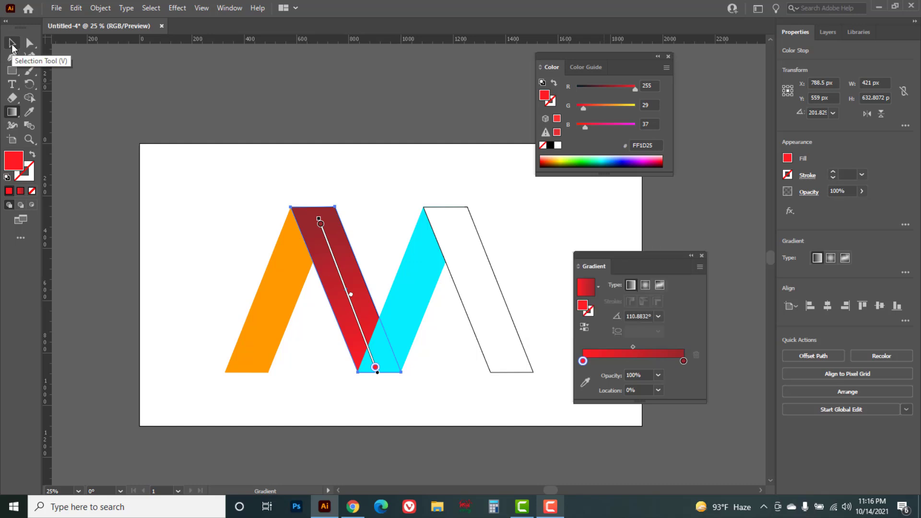
{"action": "key", "text": "v"}
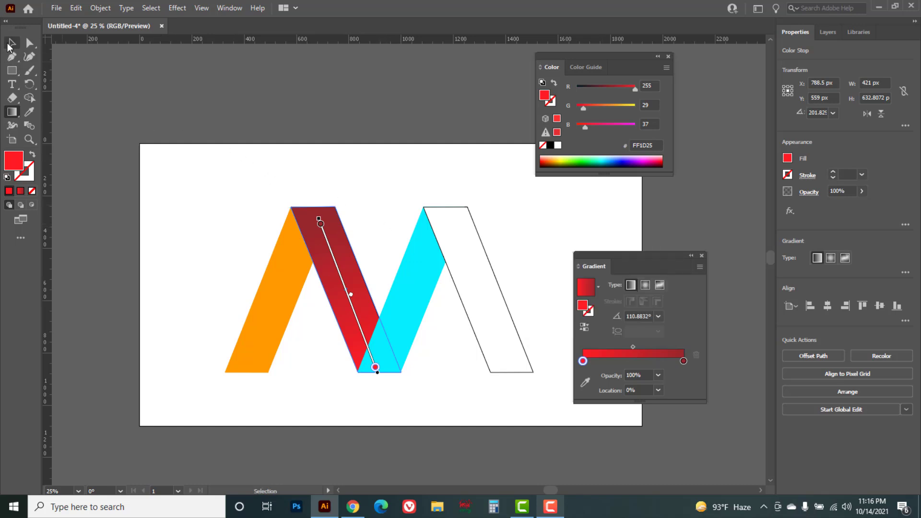
{"action": "left_click", "coordinate": [373, 212]}
Send the red gradient strip to the back and set its stroke to None
{"action": "left_click", "coordinate": [344, 272]}
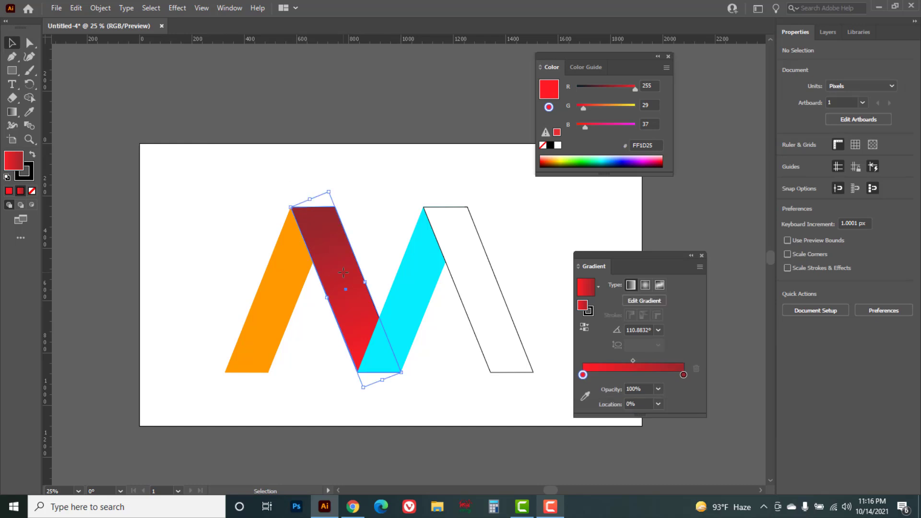
{"action": "right_click", "coordinate": [343, 272]}
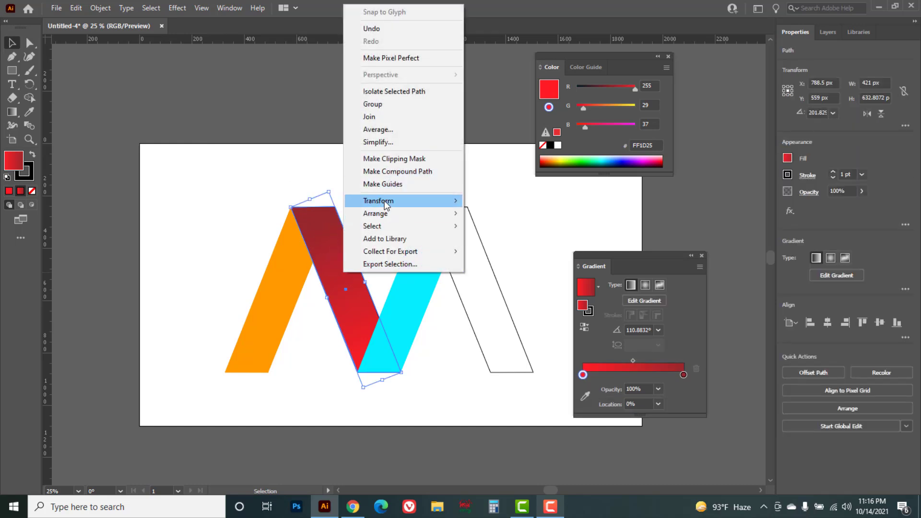
{"action": "mouse_move", "coordinate": [376, 214]}
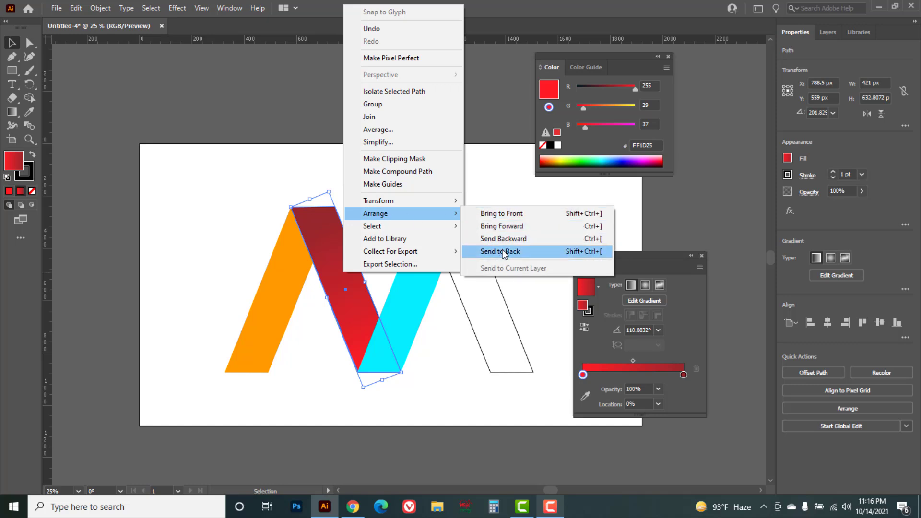
{"action": "left_click", "coordinate": [503, 250]}
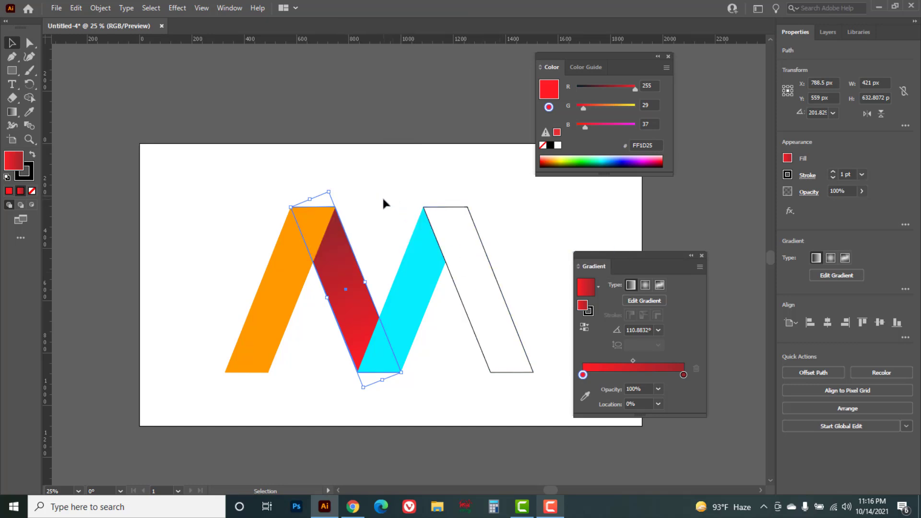
{"action": "left_click", "coordinate": [589, 311]}
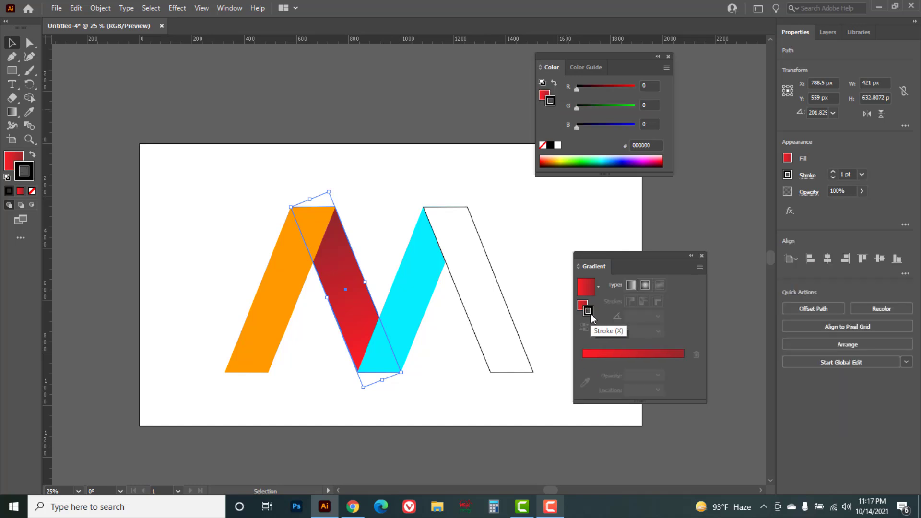
{"action": "left_click", "coordinate": [32, 191]}
{"action": "left_click", "coordinate": [244, 201]}
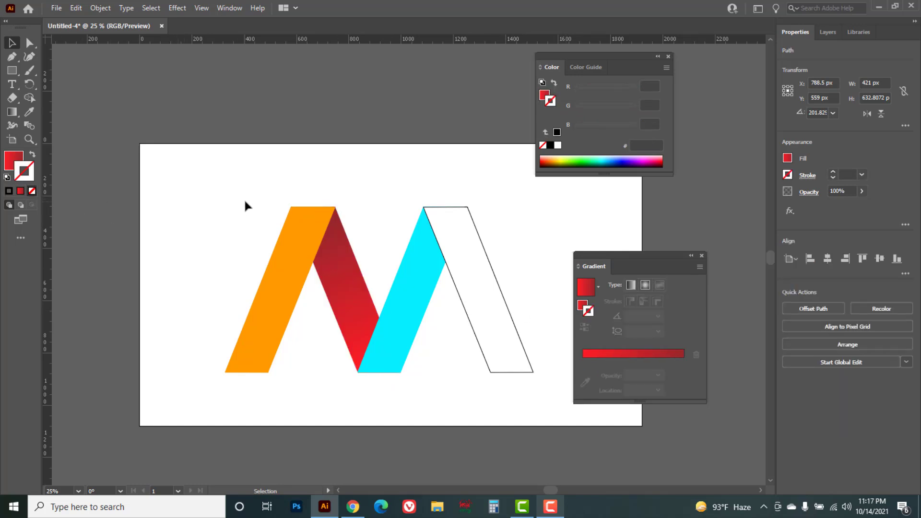
Remove the fourth strip's outline and give its fill the gradient
{"action": "left_click_drag", "start_coordinate": [491, 311], "coordinate": [488, 314]}
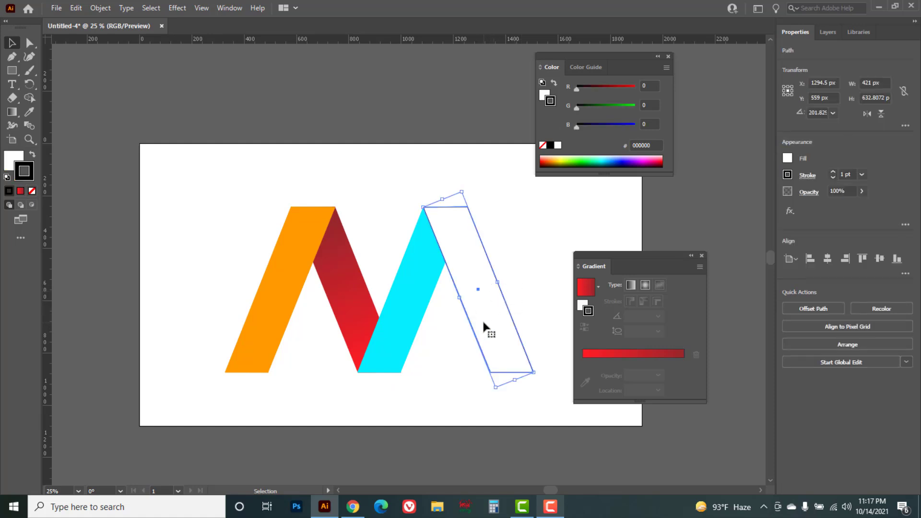
{"action": "left_click", "coordinate": [640, 355]}
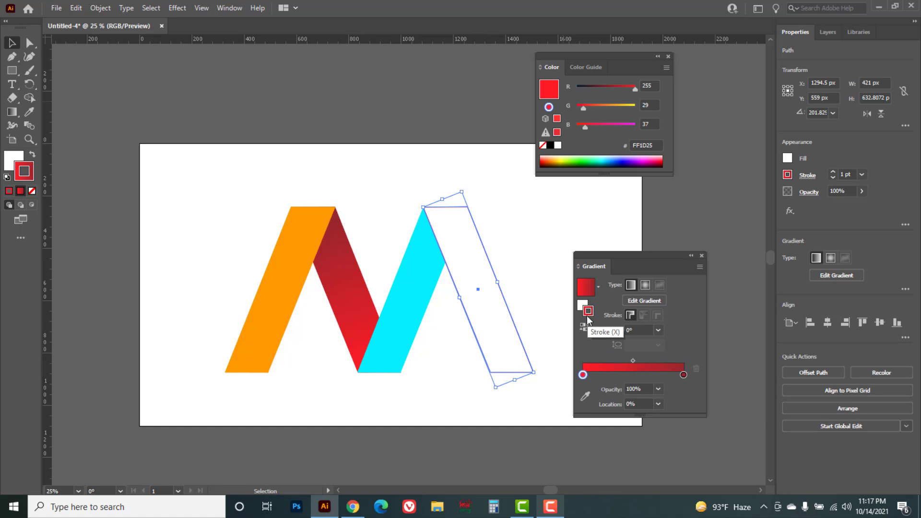
{"action": "left_click", "coordinate": [32, 191]}
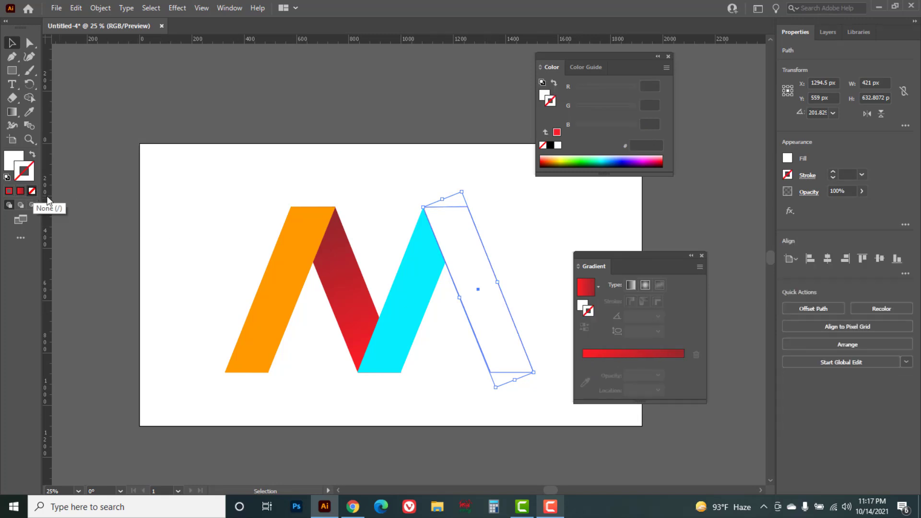
{"action": "left_click", "coordinate": [582, 306]}
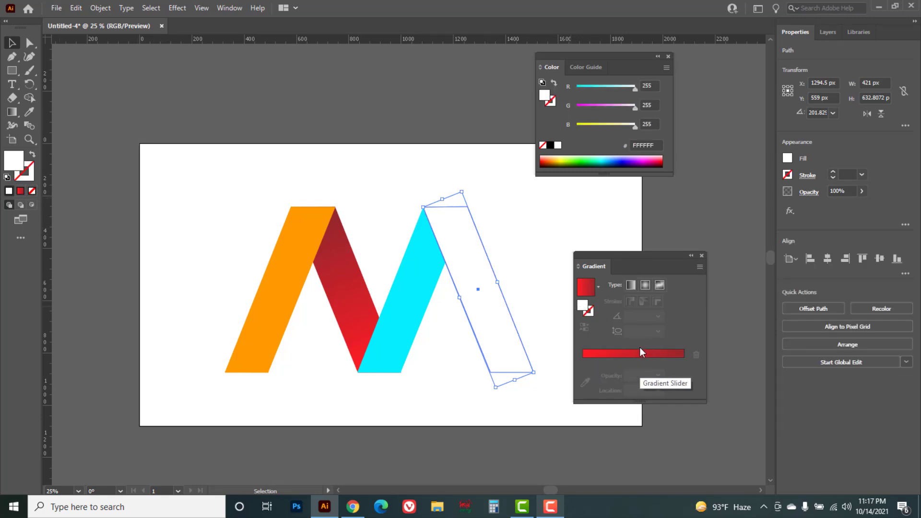
{"action": "left_click", "coordinate": [627, 356]}
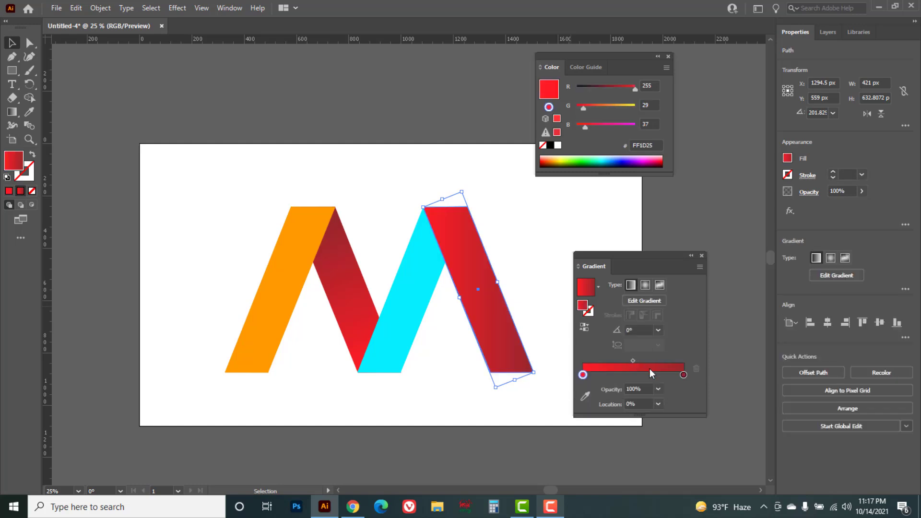
Set the gradient stops to blue 0000FF on the left and dark navy 1B1464 on the right
{"action": "double_click", "coordinate": [683, 374]}
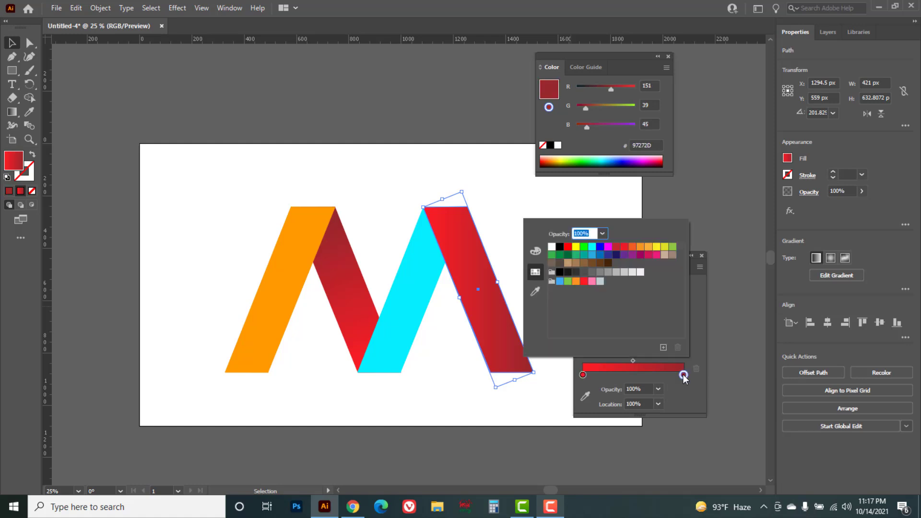
{"action": "left_click", "coordinate": [601, 247]}
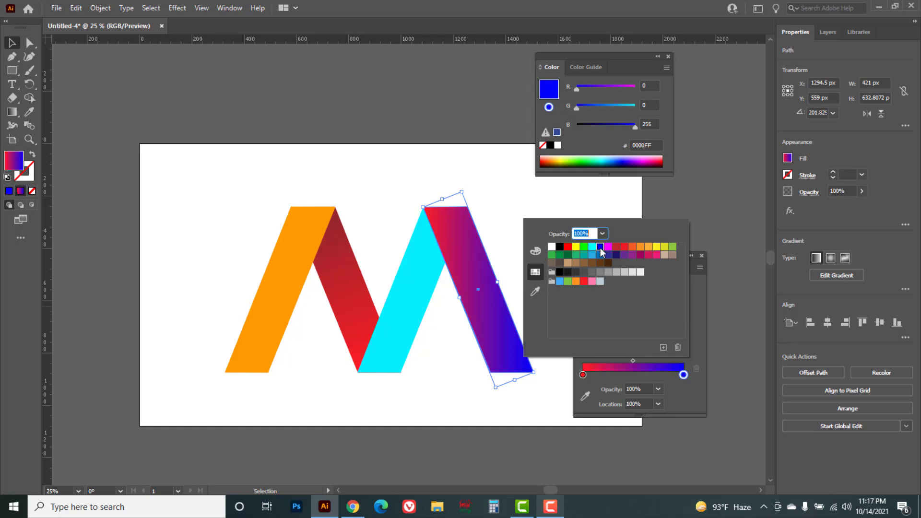
{"action": "left_click", "coordinate": [616, 254]}
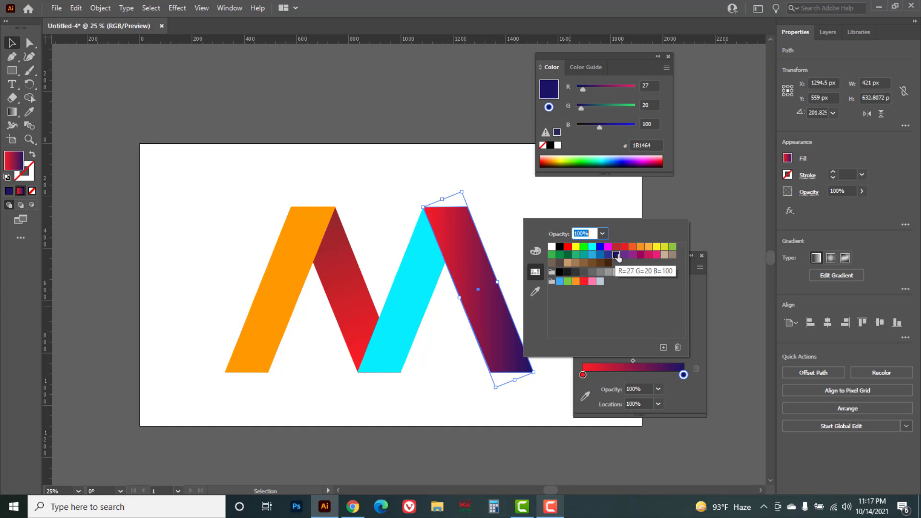
{"action": "double_click", "coordinate": [582, 374]}
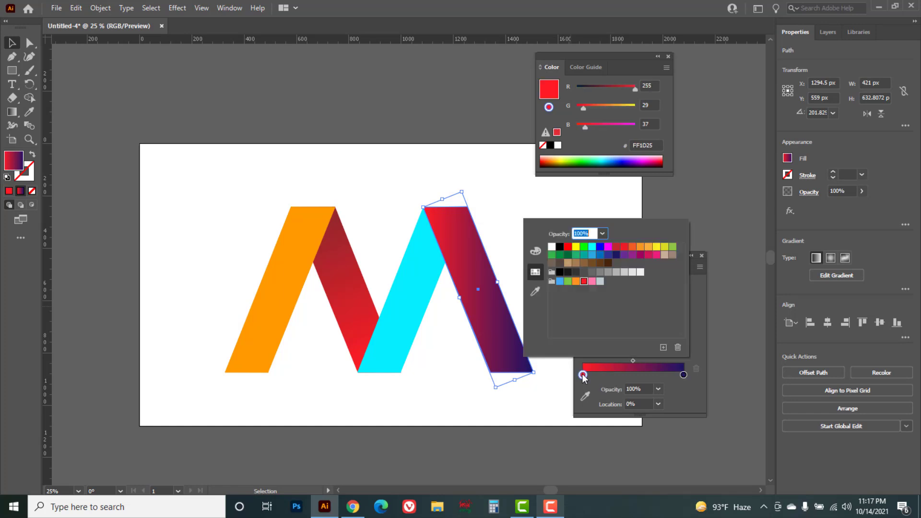
{"action": "left_click", "coordinate": [600, 247]}
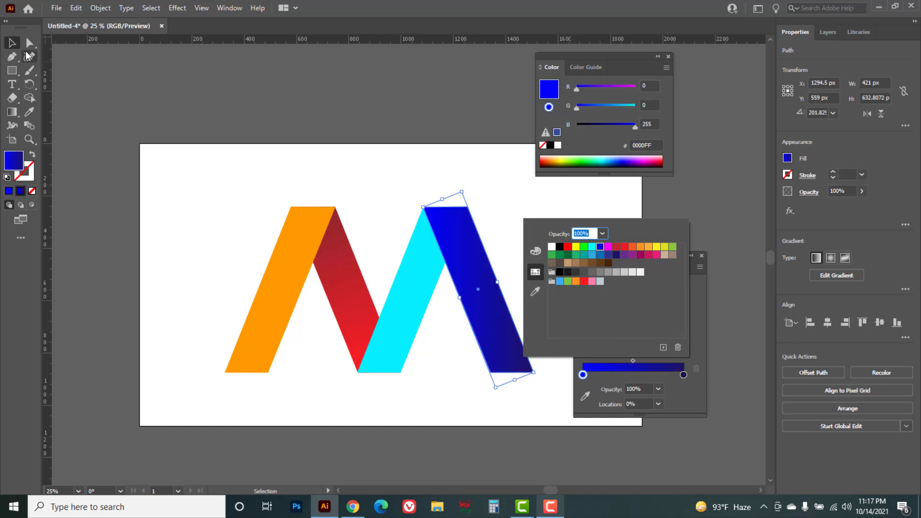
{"action": "left_click", "coordinate": [13, 44]}
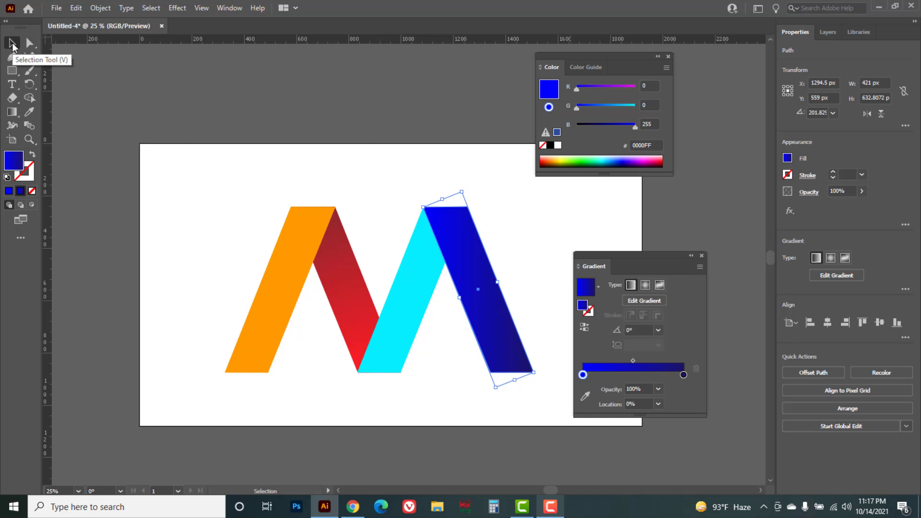
Send the blue strip to the back and run its gradient lengthwise at 112.9°, navy to bright blue
{"action": "right_click", "coordinate": [465, 266]}
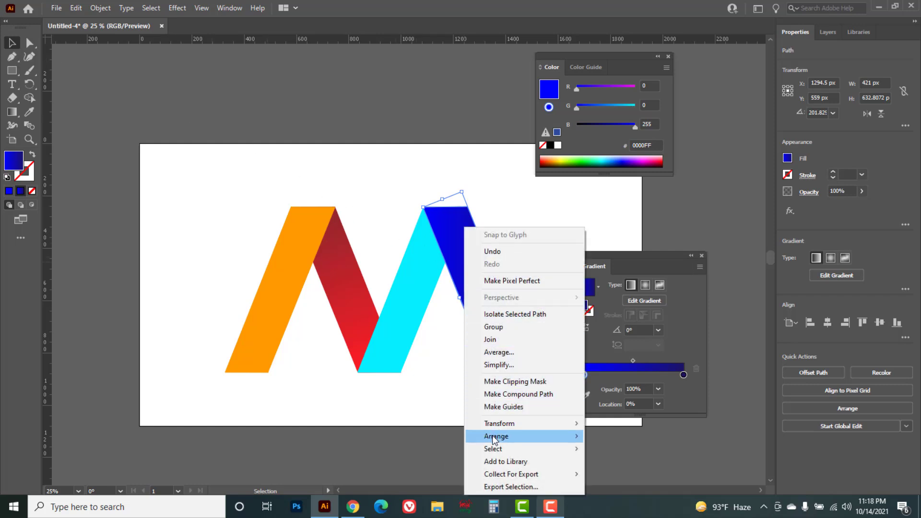
{"action": "mouse_move", "coordinate": [497, 436]}
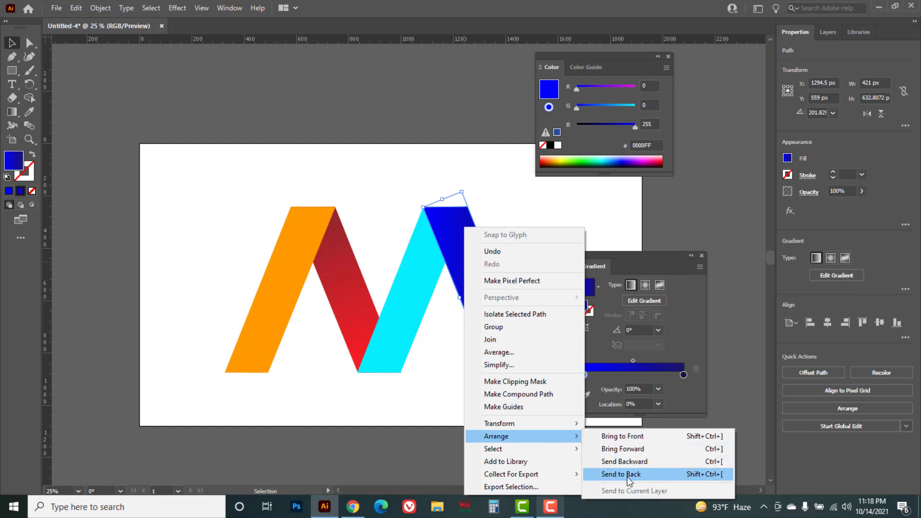
{"action": "left_click", "coordinate": [627, 475]}
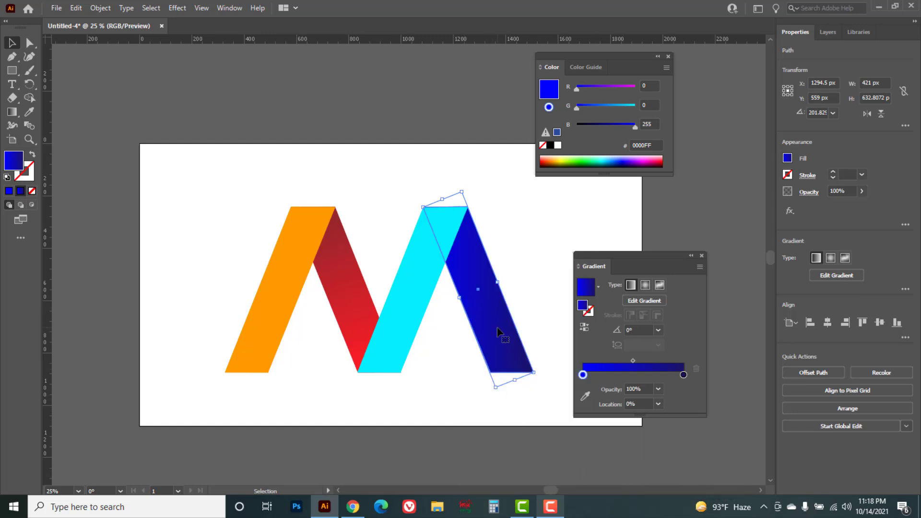
{"action": "left_click", "coordinate": [13, 116]}
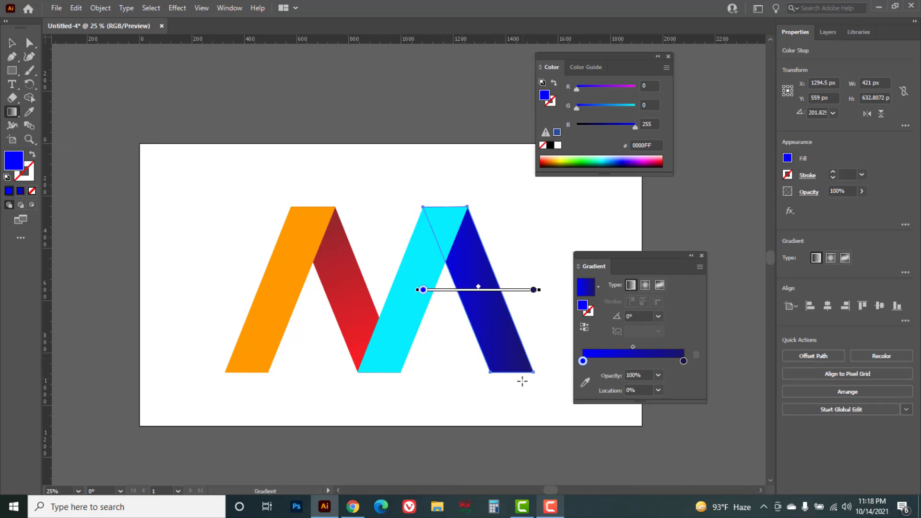
{"action": "left_click_drag", "start_coordinate": [515, 377], "coordinate": [449, 219]}
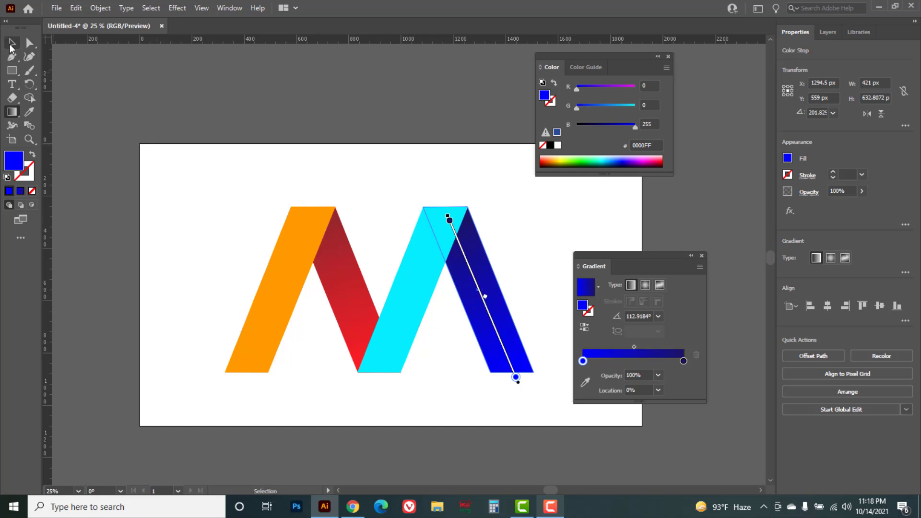
{"action": "left_click", "coordinate": [11, 44]}
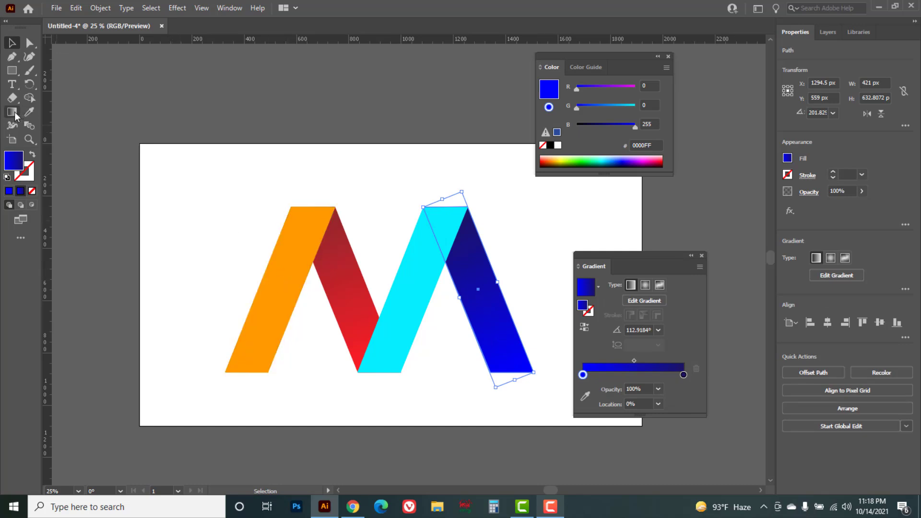
Move the red strip's dark gradient end lower so it runs lengthwise at 110.88°, then deselect it
{"action": "left_click", "coordinate": [334, 290]}
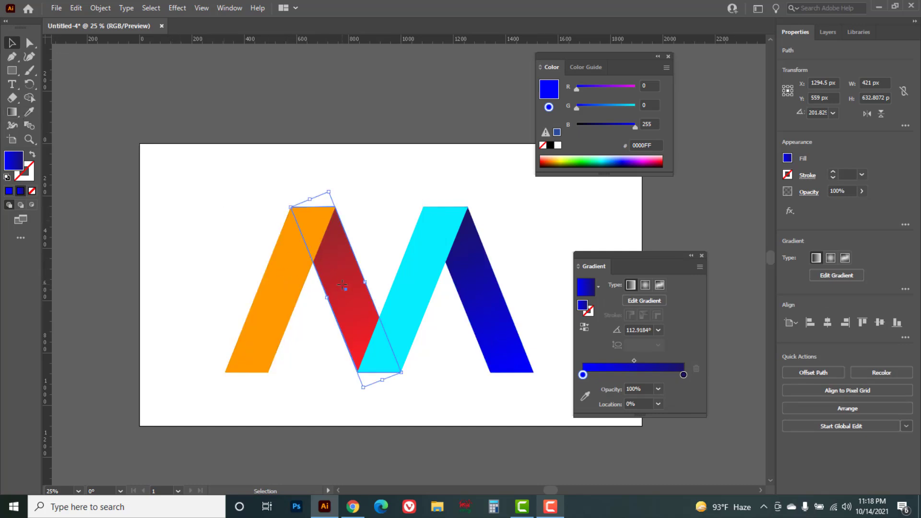
{"action": "left_click", "coordinate": [12, 112]}
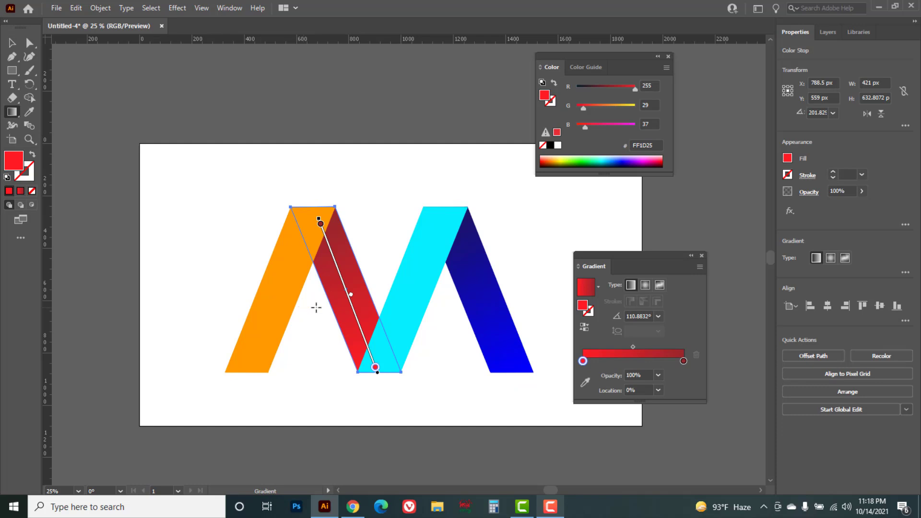
{"action": "left_click_drag", "start_coordinate": [321, 224], "coordinate": [333, 257]}
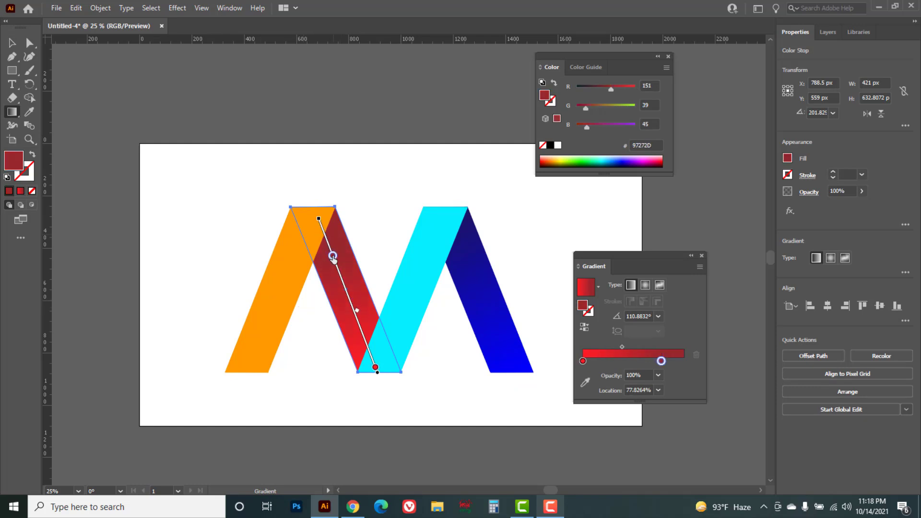
{"action": "left_click", "coordinate": [12, 44]}
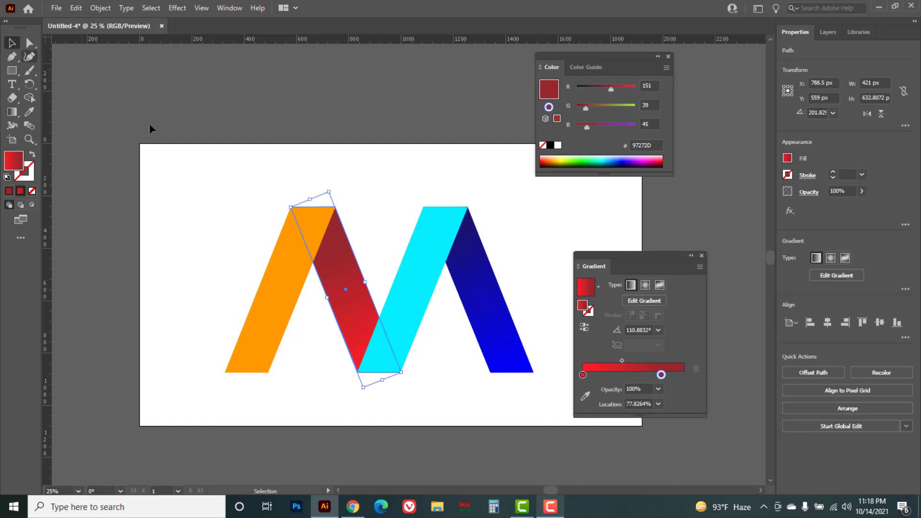
{"action": "left_click", "coordinate": [231, 186]}
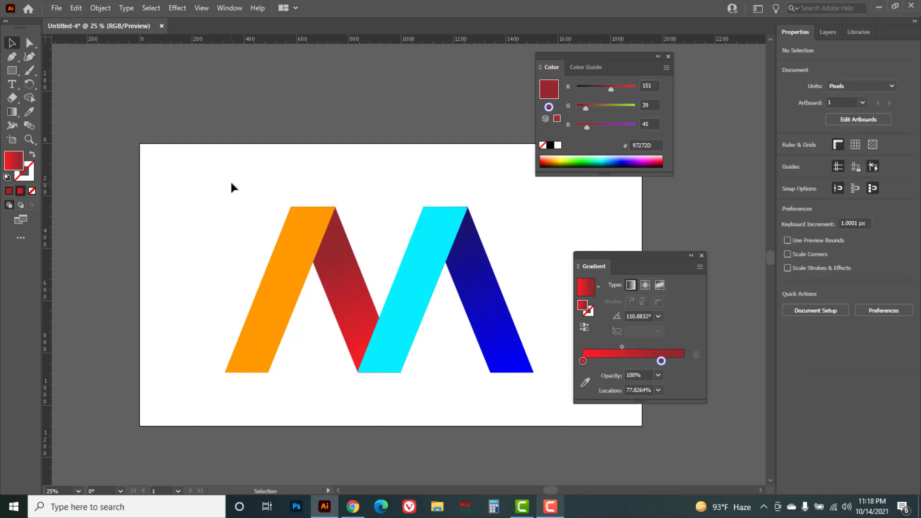
{"action": "left_click", "coordinate": [398, 309]}
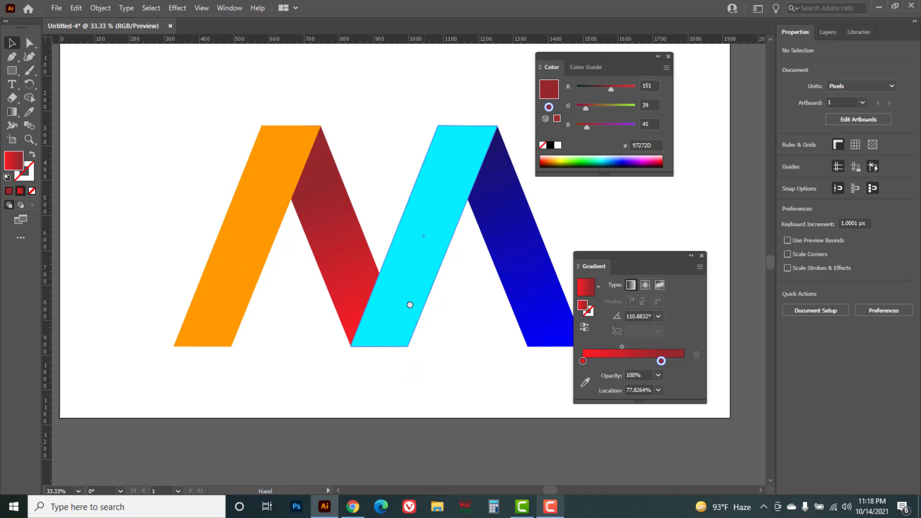
{"action": "left_click_drag", "start_coordinate": [410, 305], "coordinate": [361, 304]}
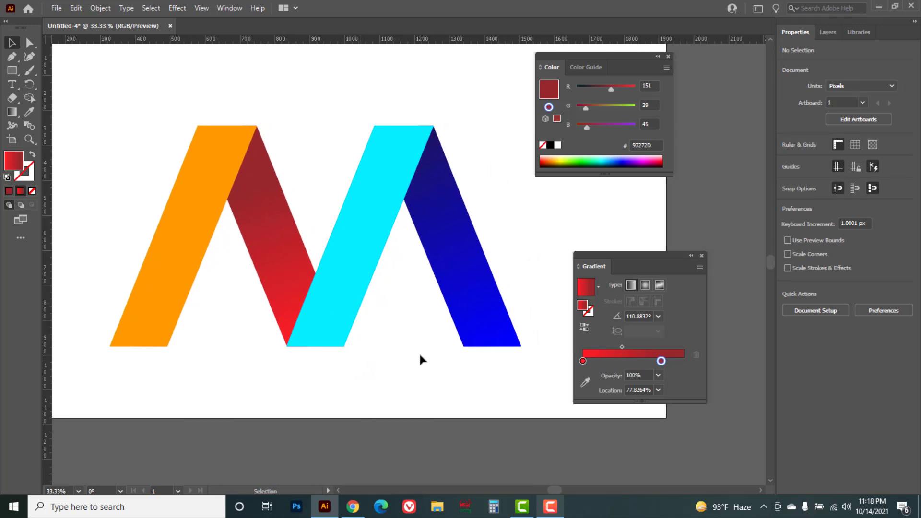